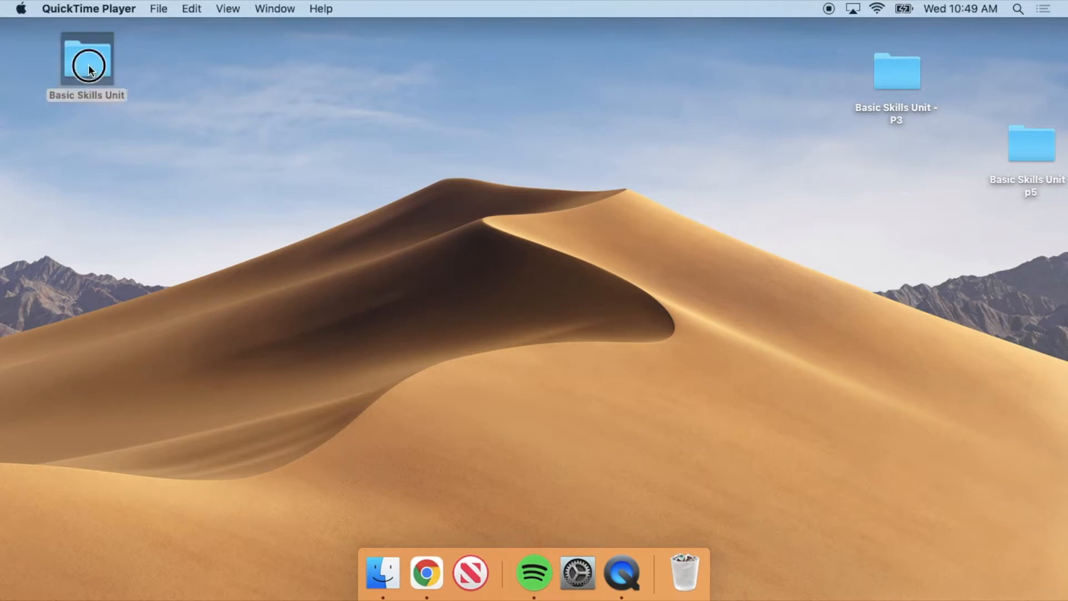
Open the Basic Skills Unit folder on the desktop and locate the Apple Cheetah Books.psd file in it.
left_click_drag(89, 68, 146, 78)
double_click(144, 71)
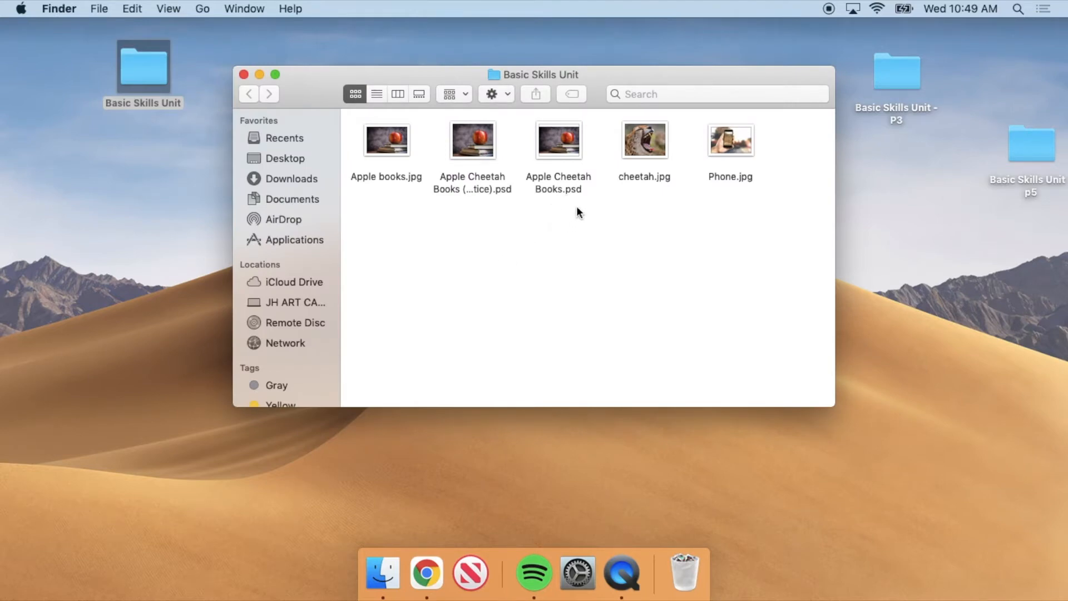
left_click(556, 188)
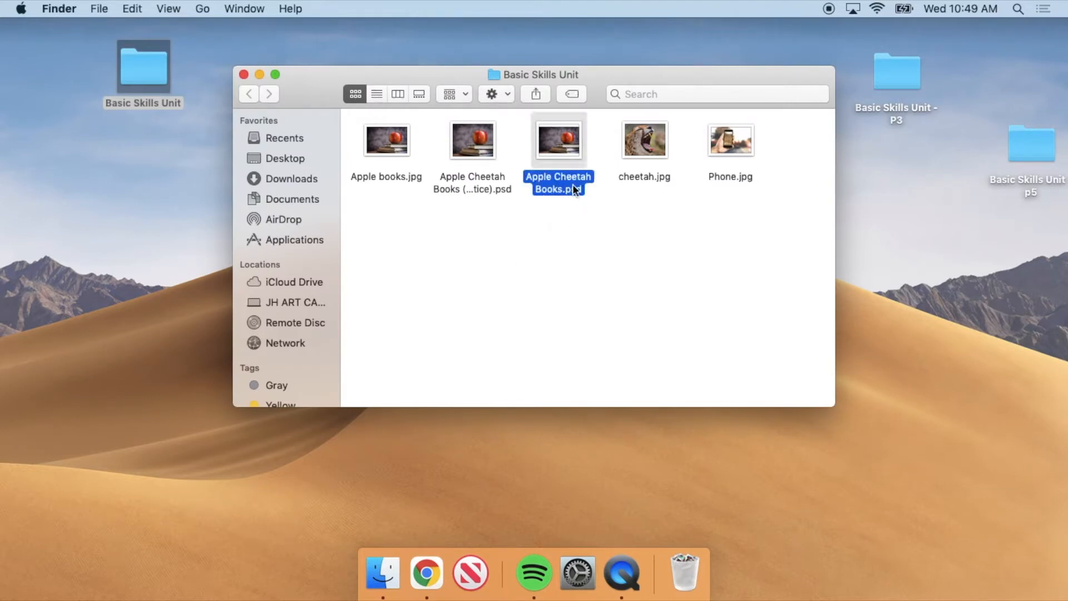
left_click(561, 255)
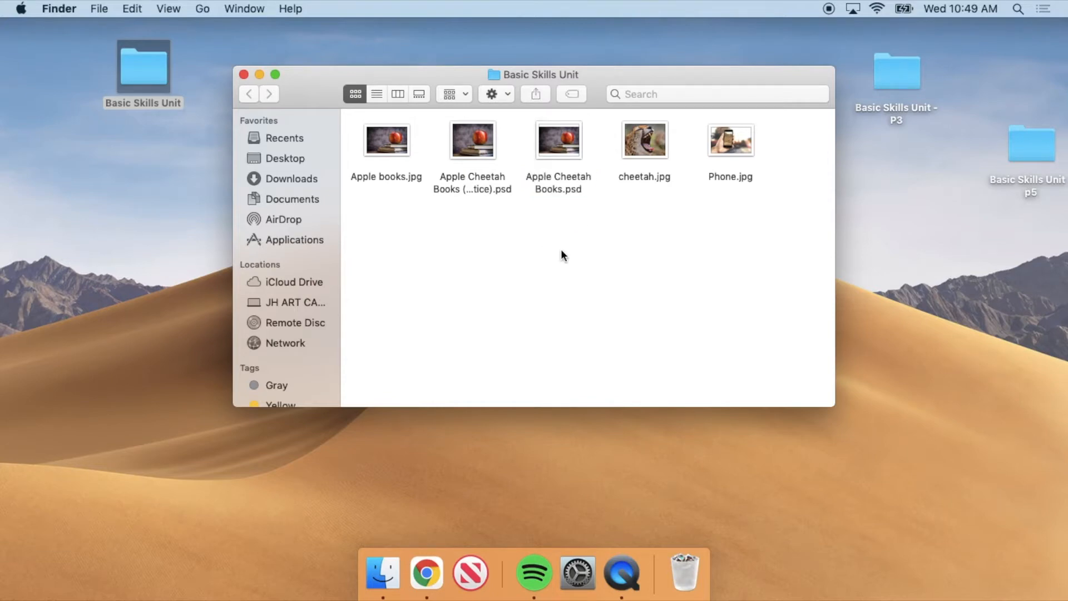
Switch to Chrome, load photopea.com and make the browser window full screen.
left_click(426, 573)
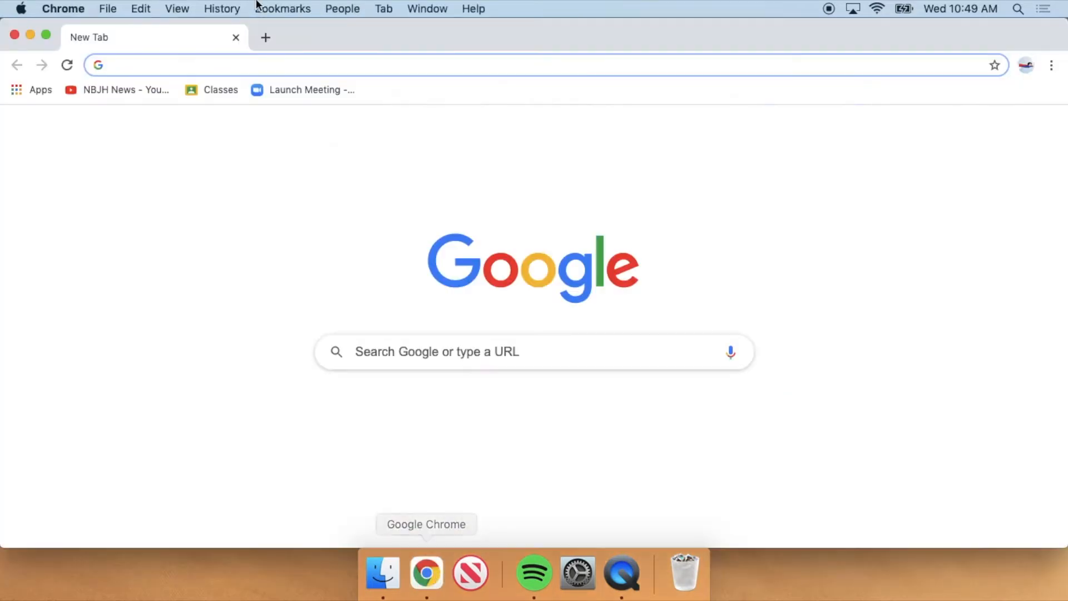
left_click(244, 65)
type("ph")
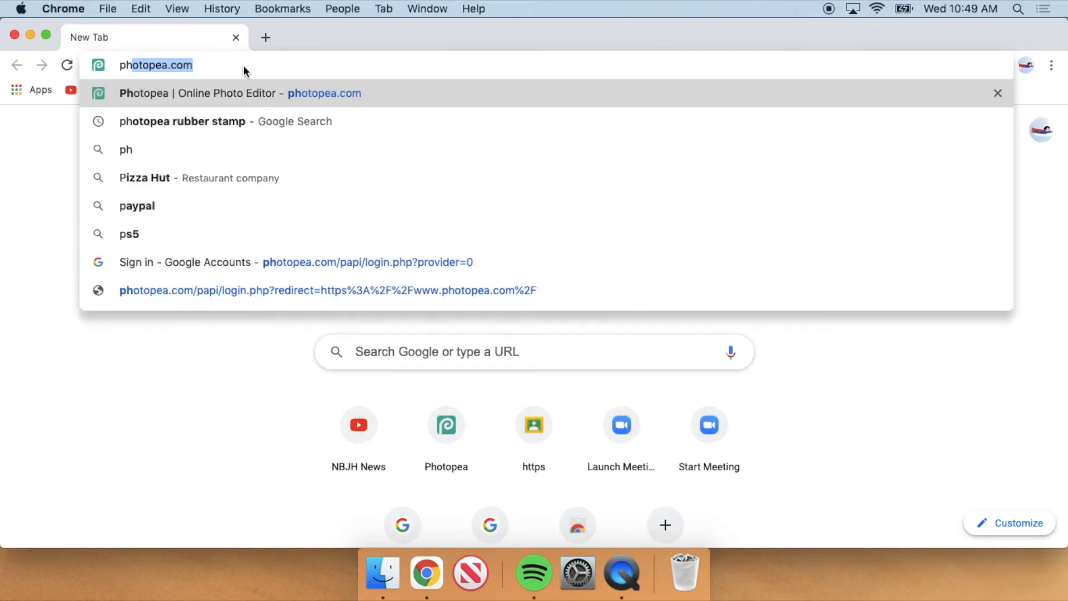
key("Return")
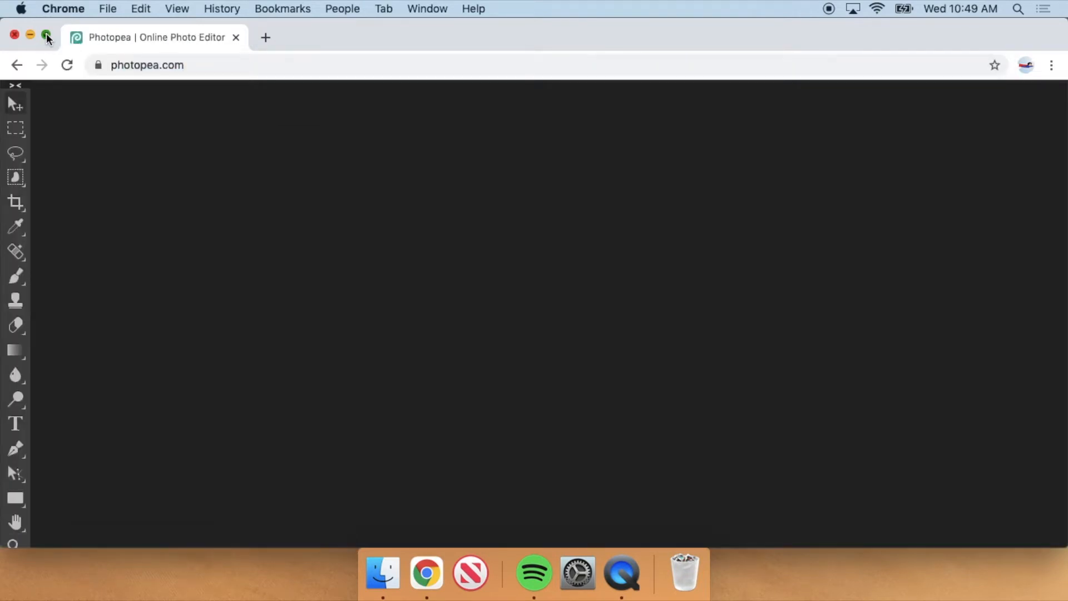
left_click(45, 35)
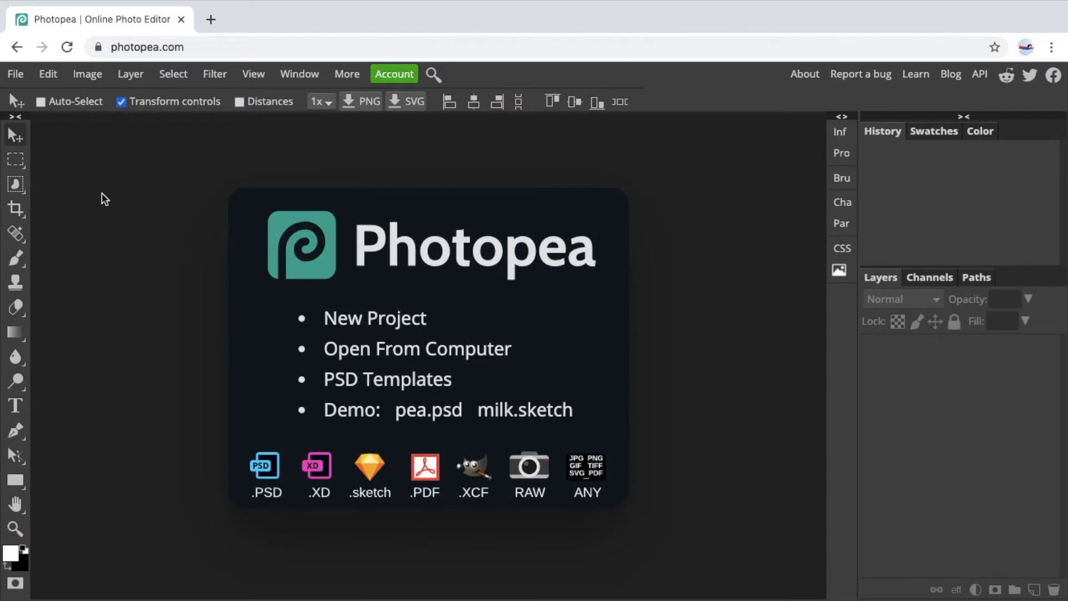
Open Apple Cheetah Books.psd from the Basic Skills Unit folder on the desktop.
left_click(16, 72)
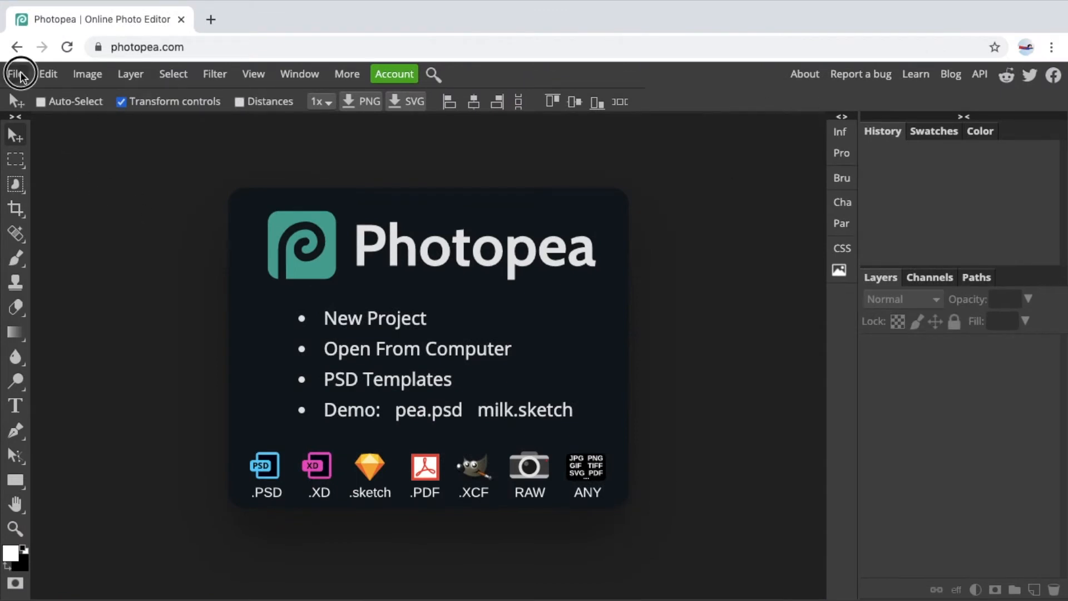
left_click(36, 122)
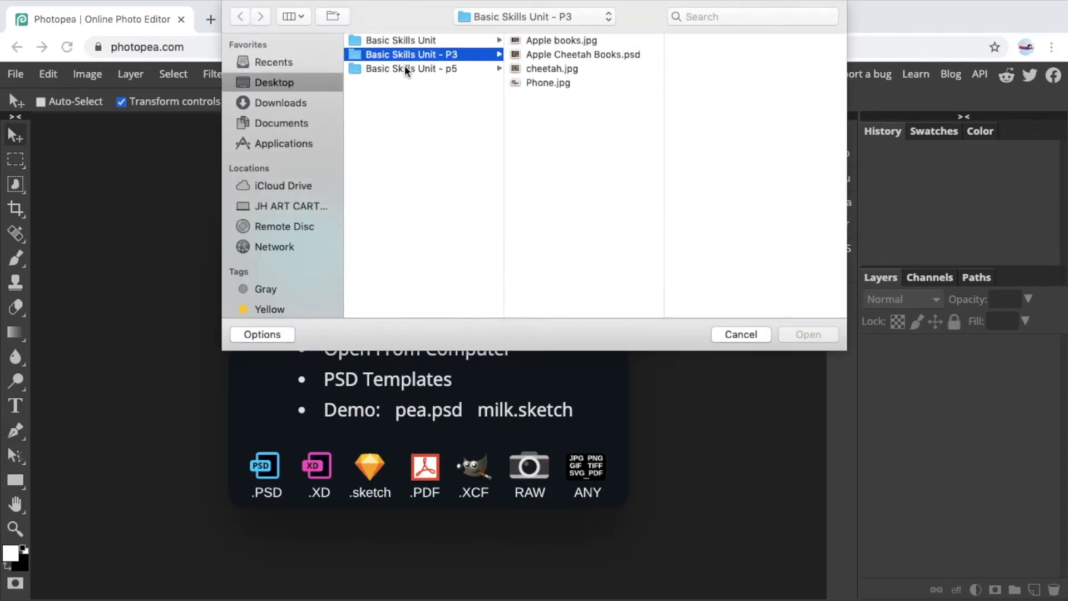
left_click(412, 40)
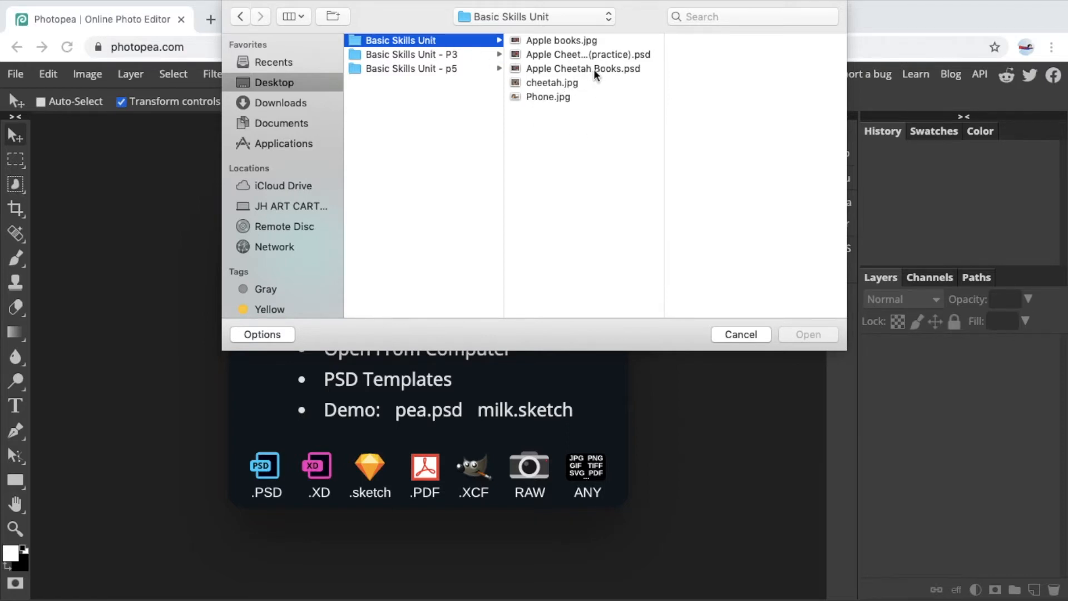
left_click(563, 70)
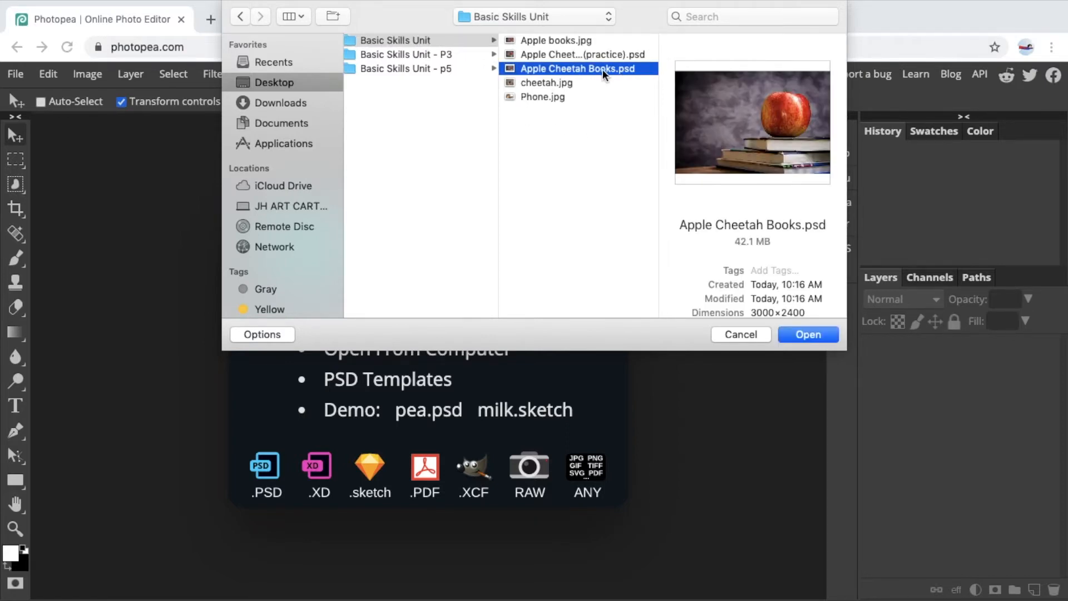
left_click(809, 336)
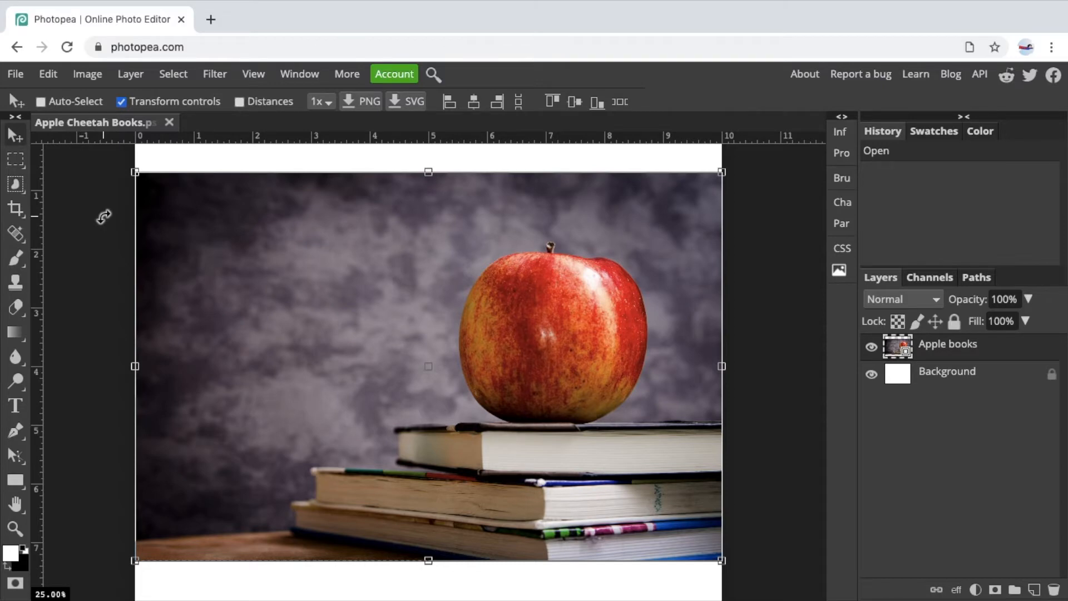
left_click(16, 75)
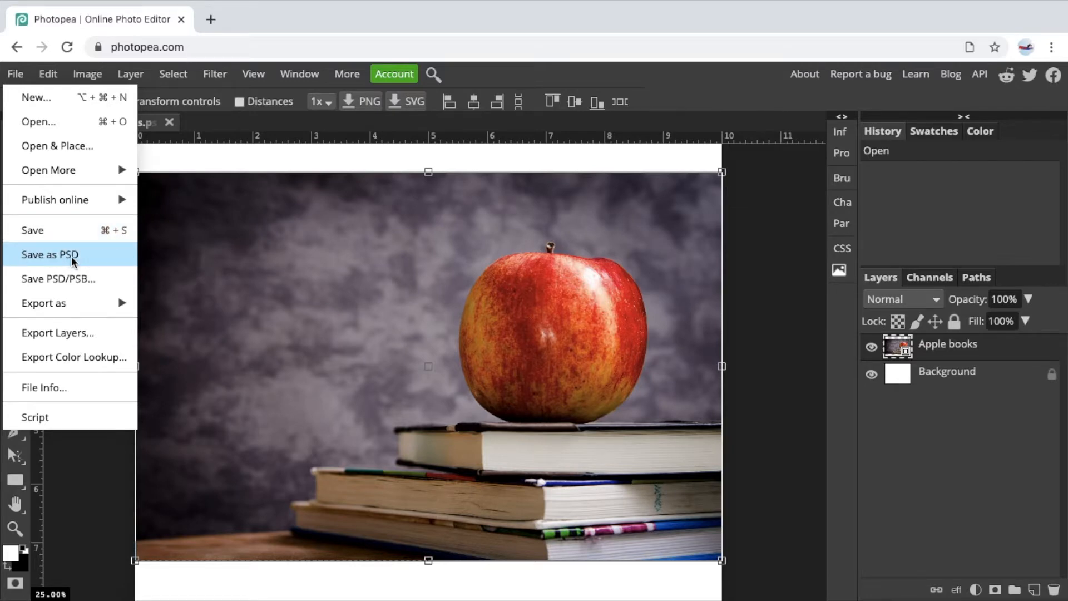
left_click(774, 334)
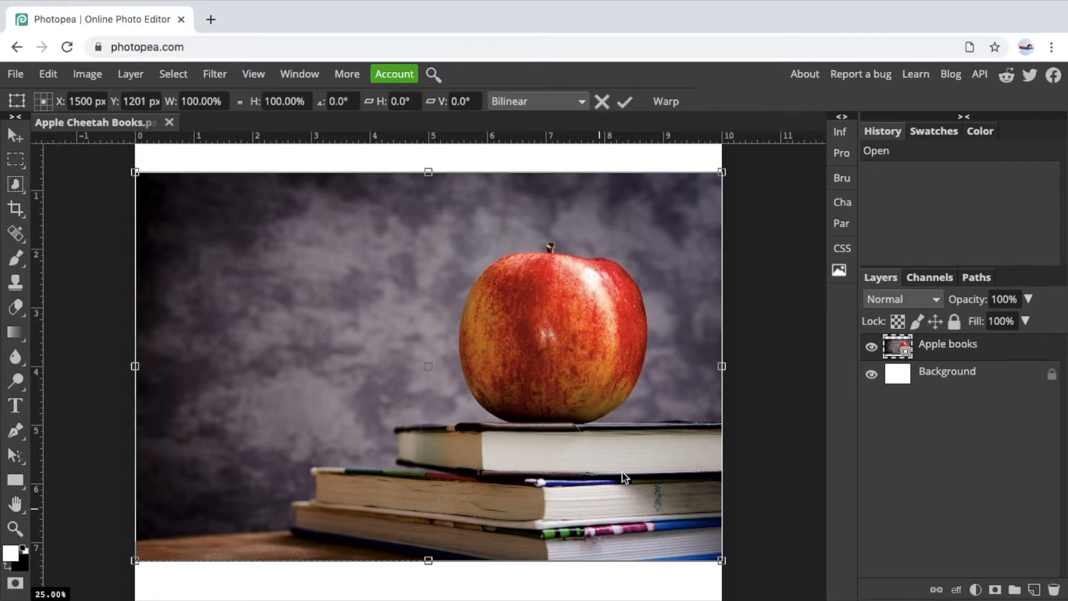
Using the Move tool with Transform controls enabled, move the Apple books layer down to the bottom edge of the canvas.
left_click(23, 136)
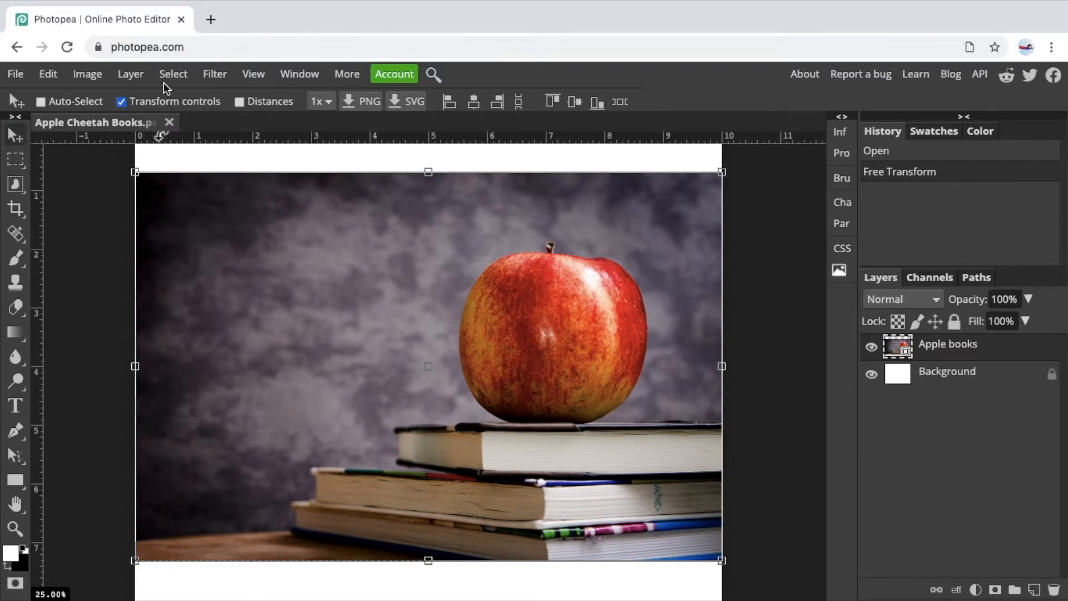
left_click(123, 103)
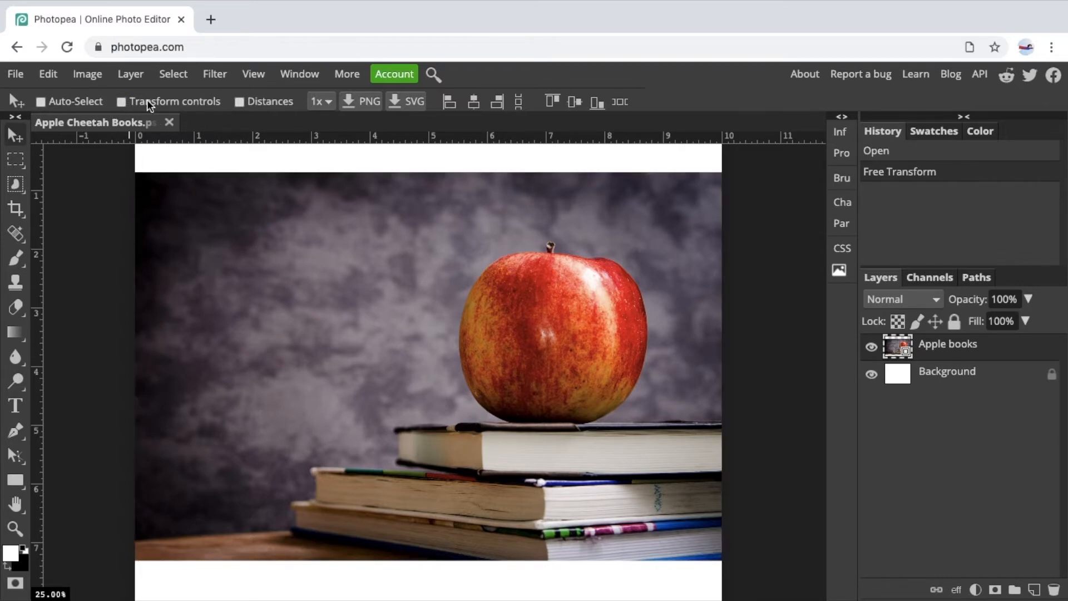
left_click(121, 102)
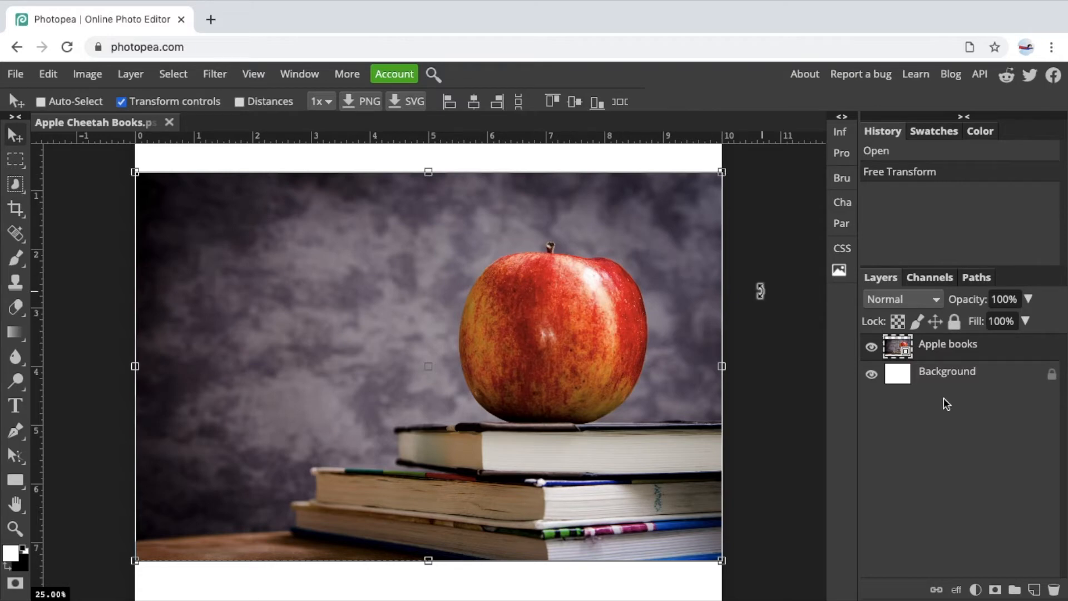
left_click_drag(496, 310, 496, 360)
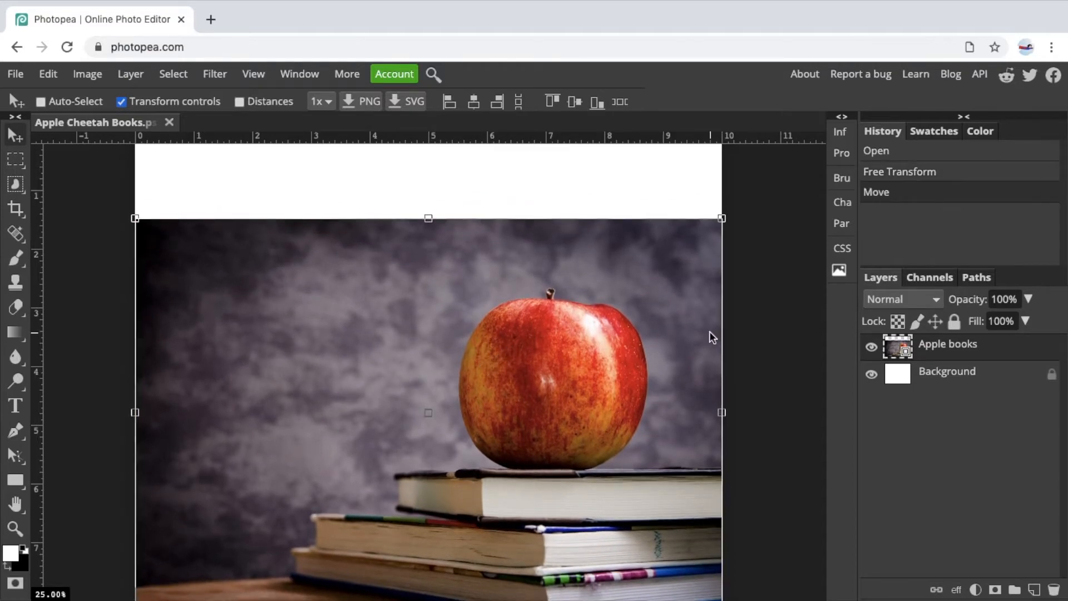
key("ctrl+minus")
left_click_drag(574, 366, 573, 365)
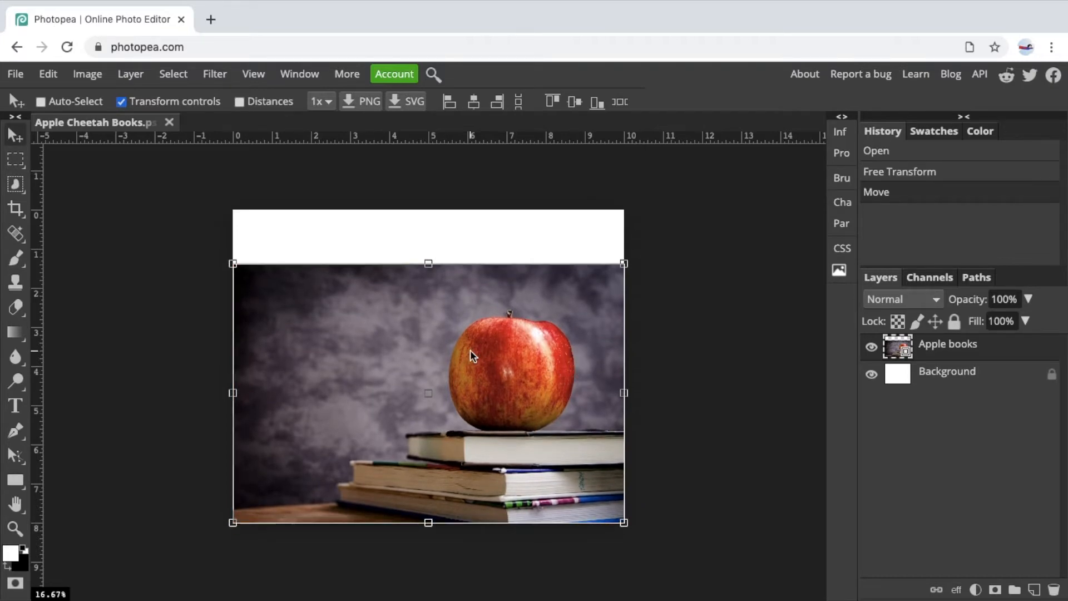
Examine the apple picture at several zoom levels, ending with the whole canvas in view at 12.5%.
key("ctrl")
key("ctrl+plus")
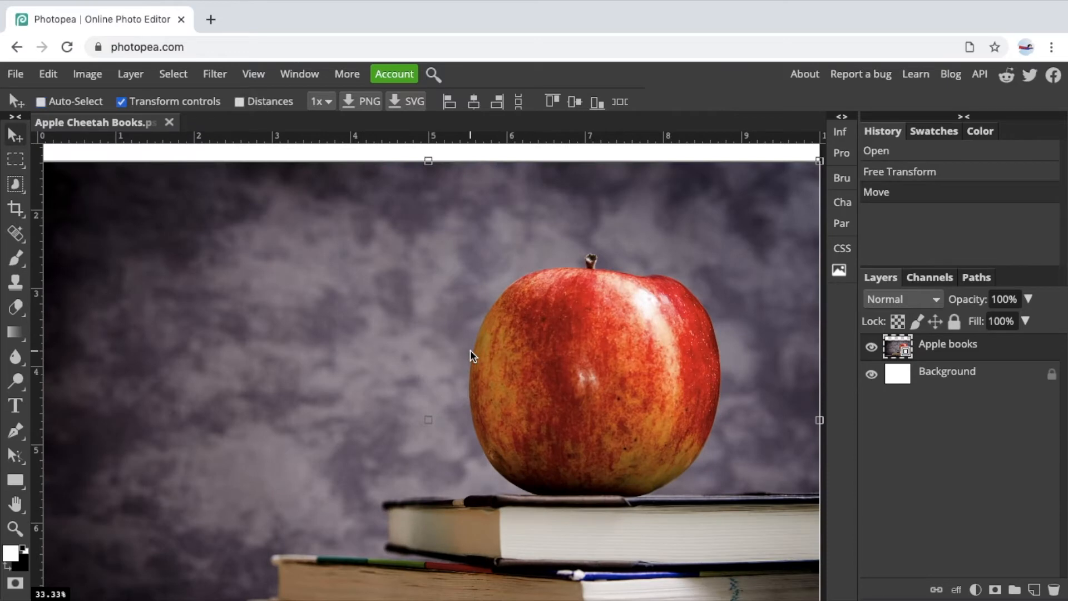
key("ctrl")
key("ctrl+minus")
key("ctrl+minus")
key("ctrl+minus")
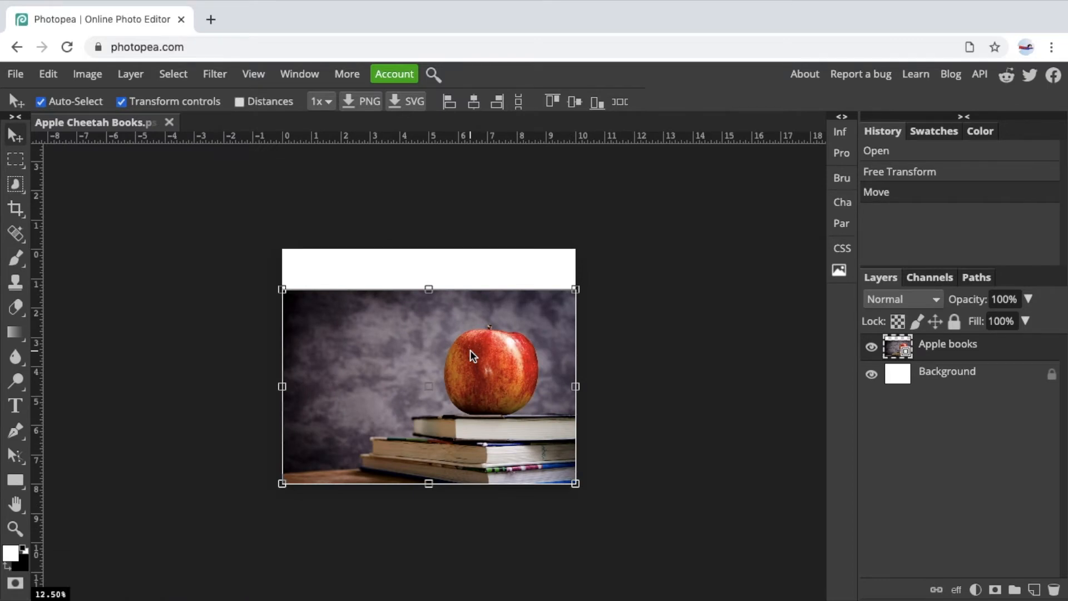
key("ctrl+minus")
key("ctrl+plus")
key("ctrl+plus")
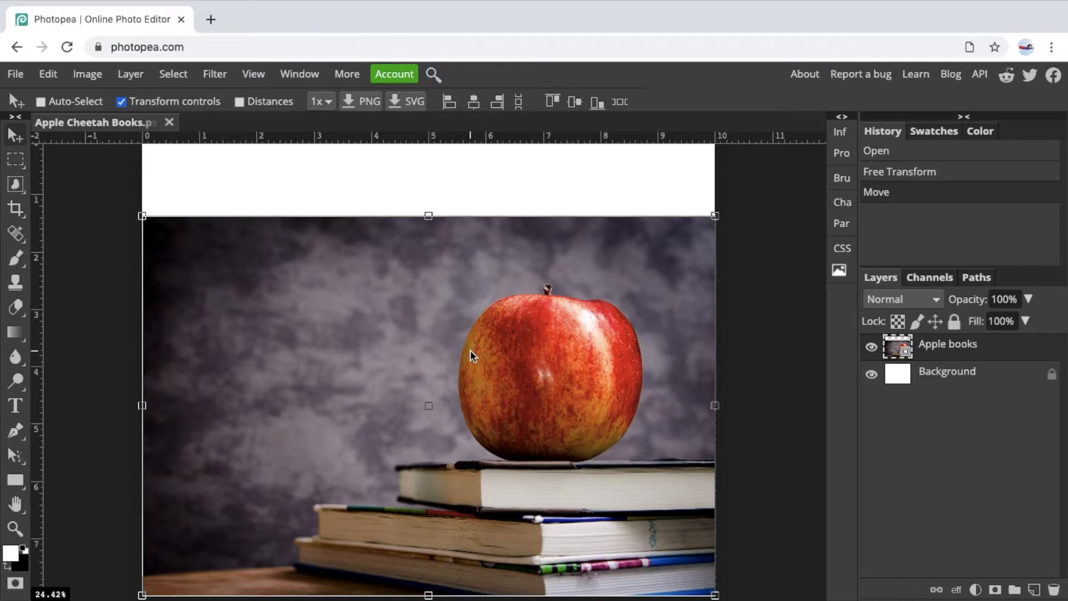
key("ctrl+minus")
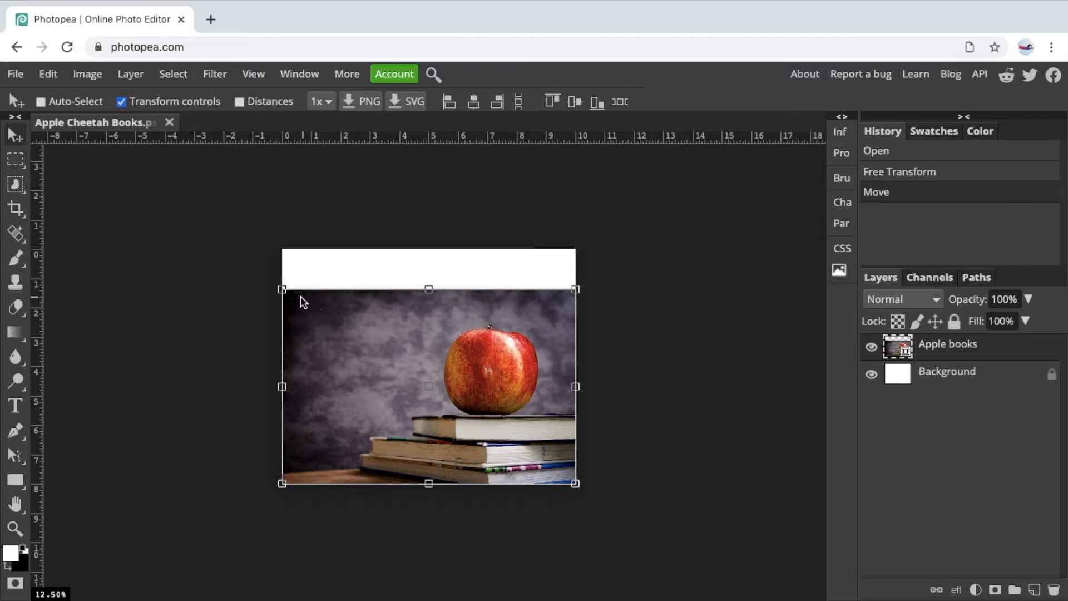
Try to enlarge the Apple books layer non-proportionally to about 130% width and 115% height, and undo it.
left_click_drag(282, 289, 196, 260)
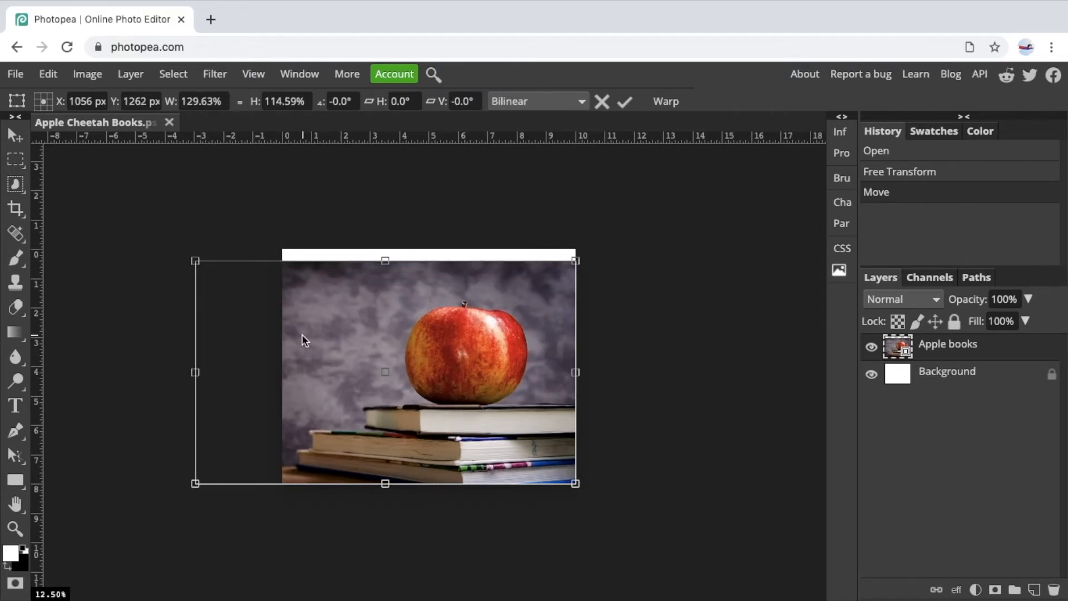
key("Return")
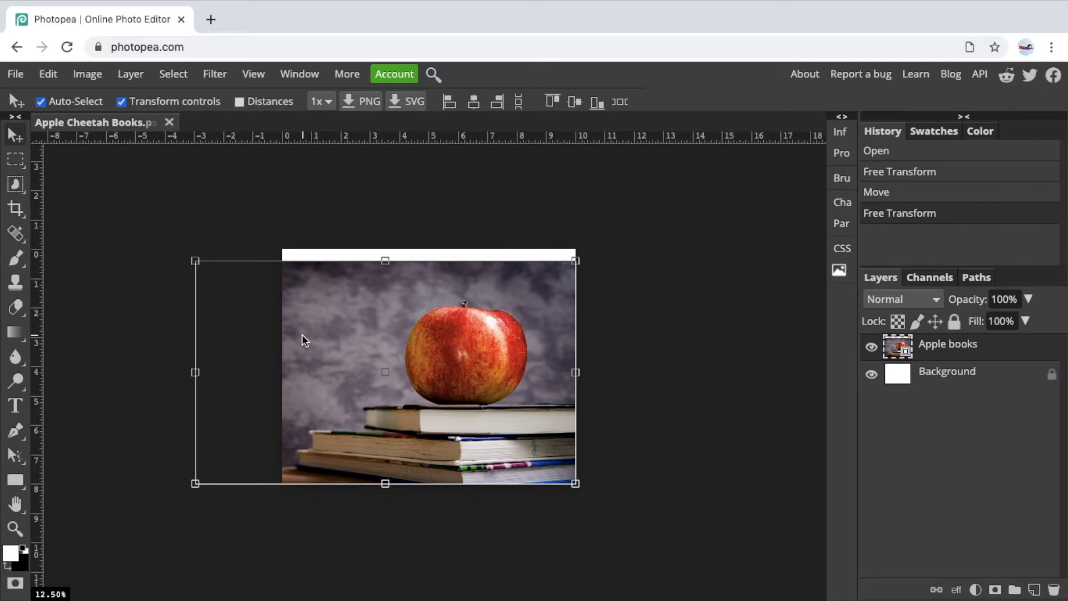
key("ctrl+z")
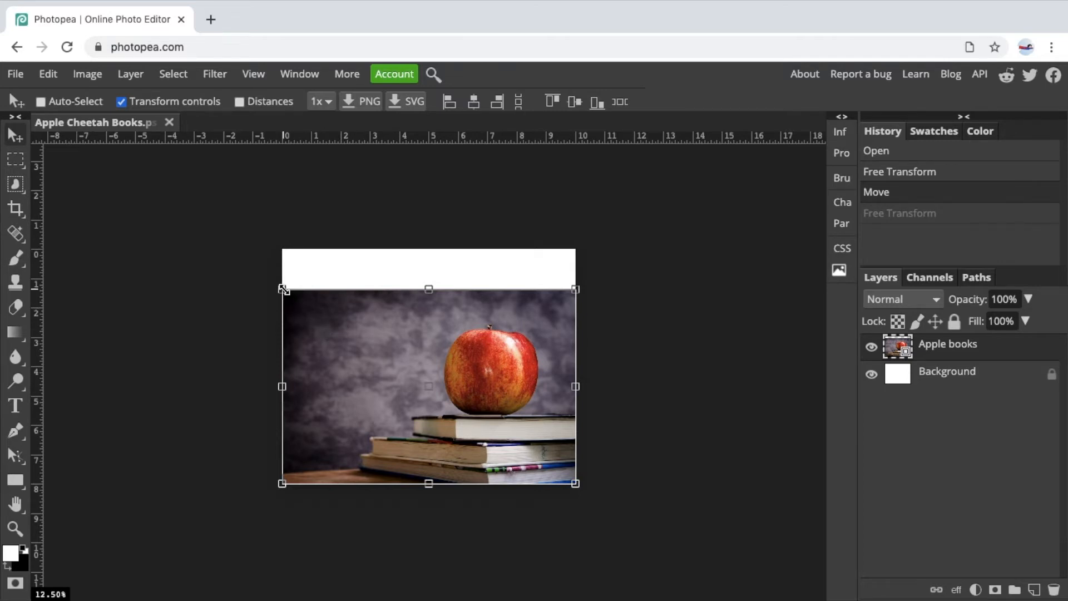
Scale the Apple books layer proportionally to about 122% so it fills the canvas, and centre it horizontally.
left_click_drag(282, 289, 218, 240)
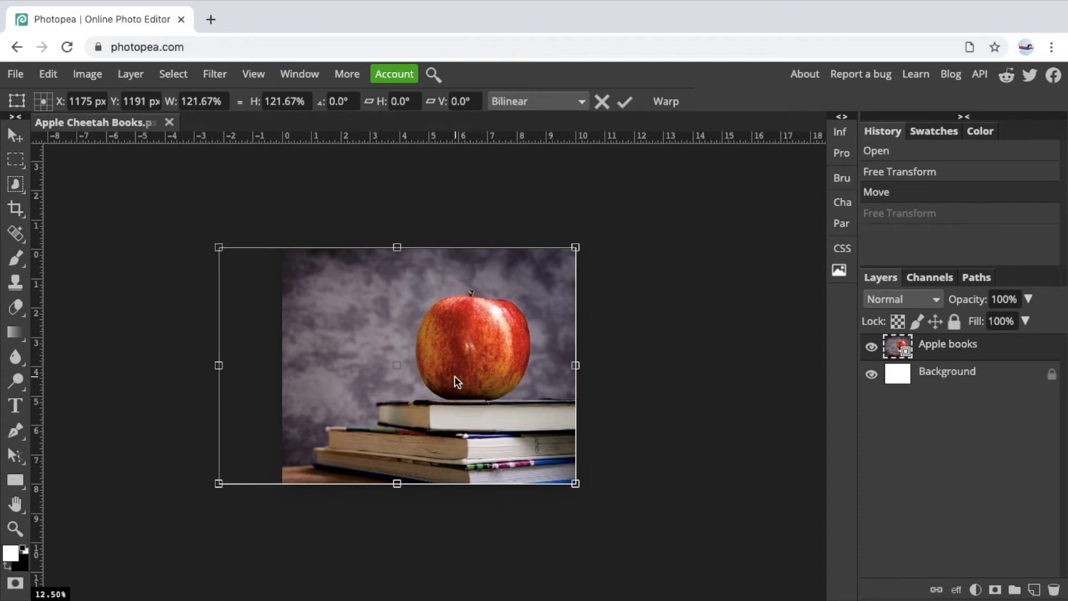
left_click_drag(456, 382, 479, 382)
left_click_drag(482, 379, 484, 373)
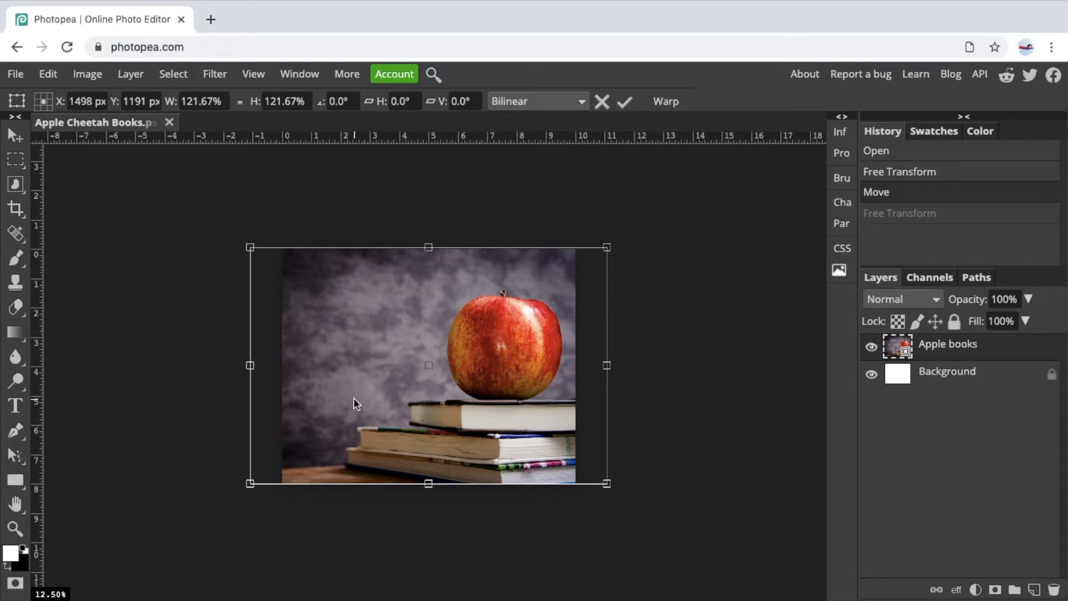
key("Left")
key("Left")
key("Left")
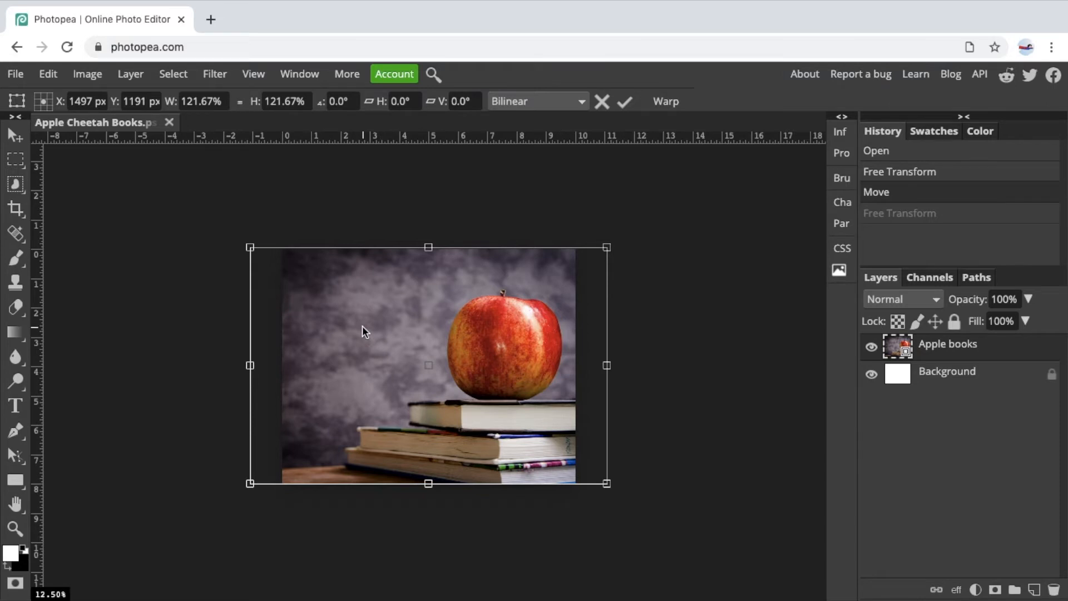
key("Return")
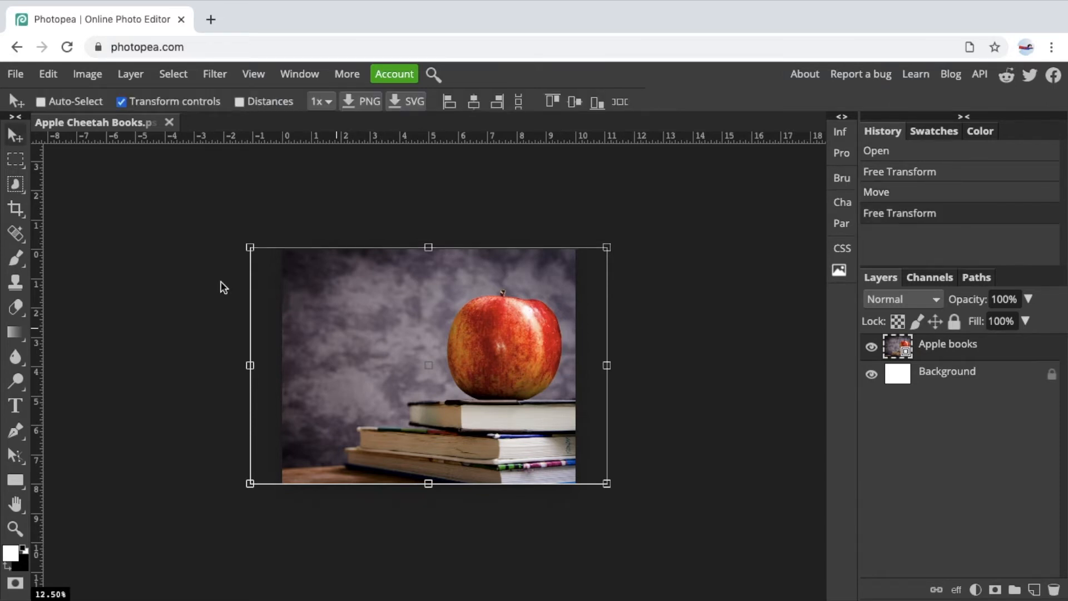
Save the changes to the existing Apple Cheetah Books.psd file, allowing the site to edit it.
left_click(19, 75)
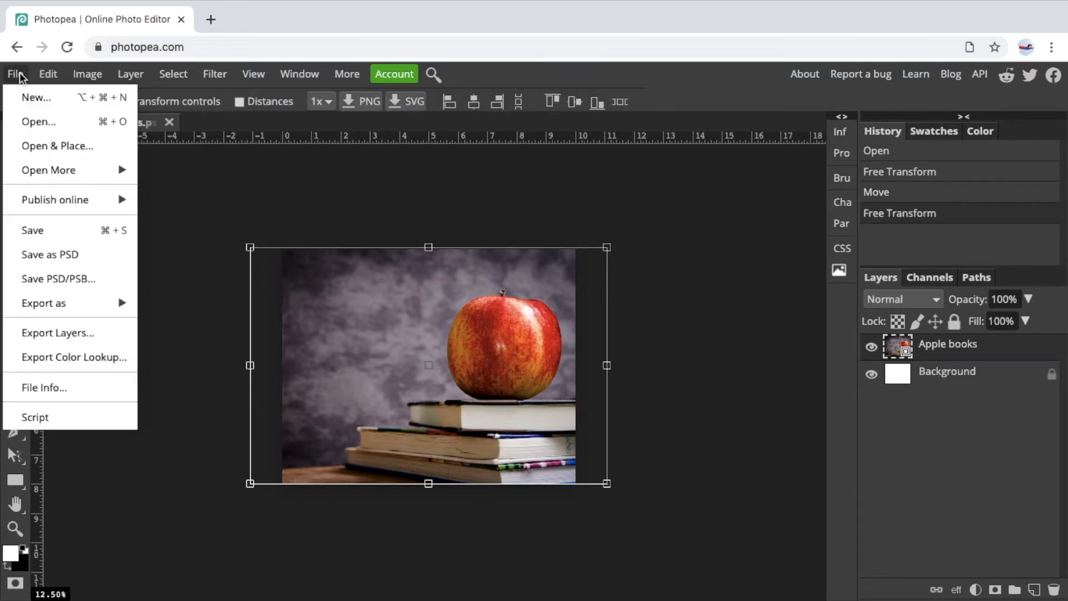
left_click(41, 231)
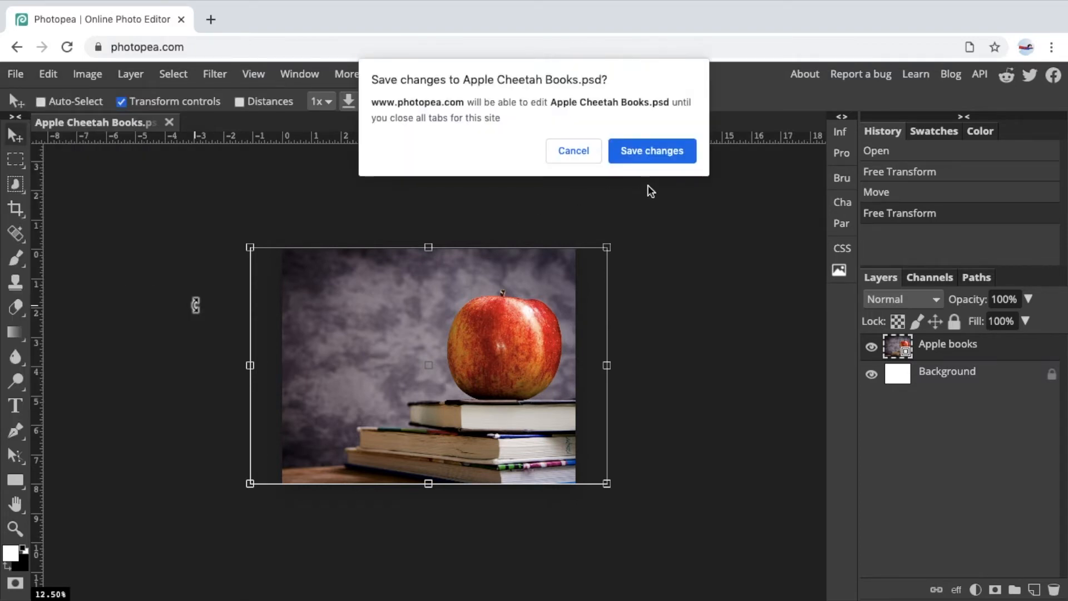
left_click(653, 152)
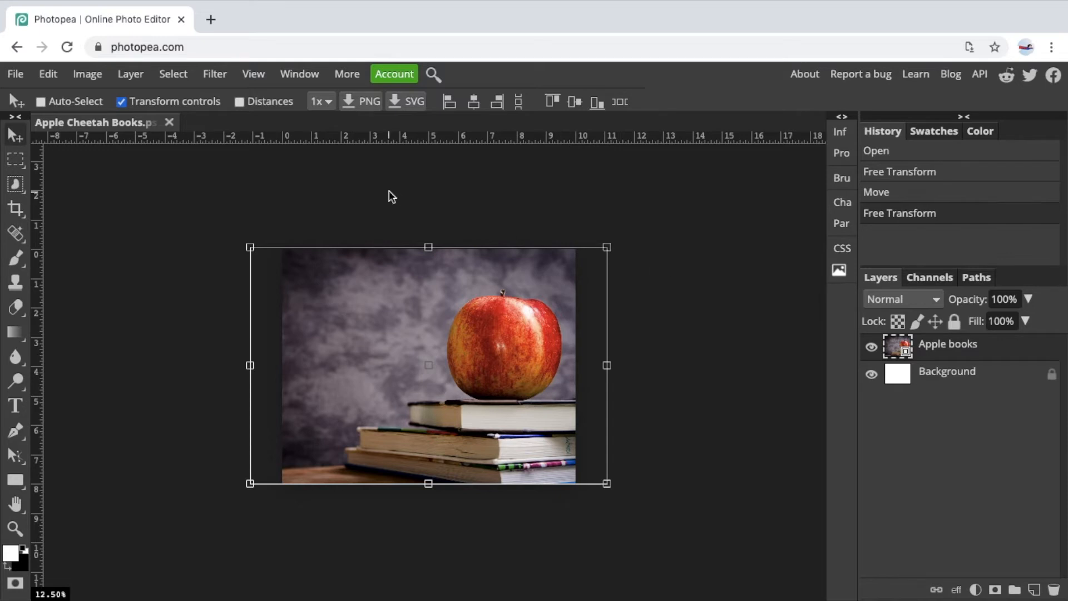
left_click(17, 74)
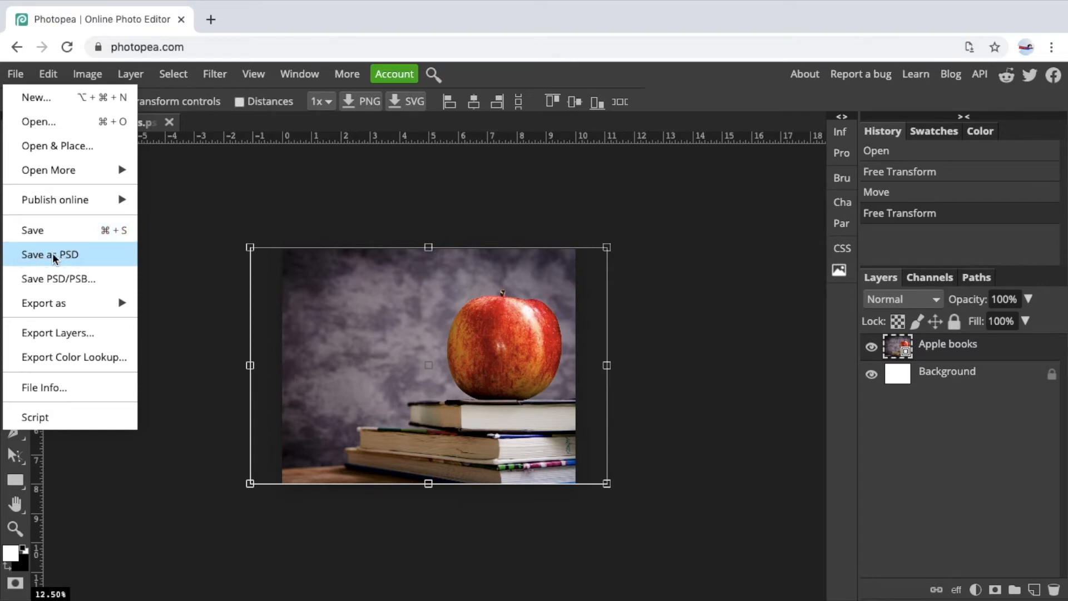
left_click(130, 74)
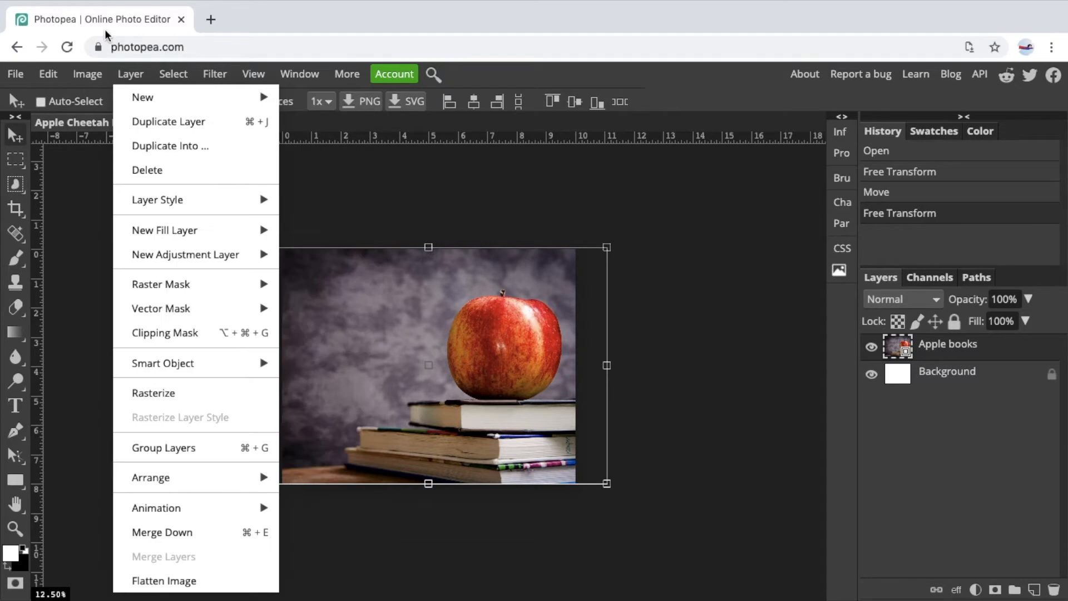
Duplicate the Apple books layer within the same document.
left_click(407, 360)
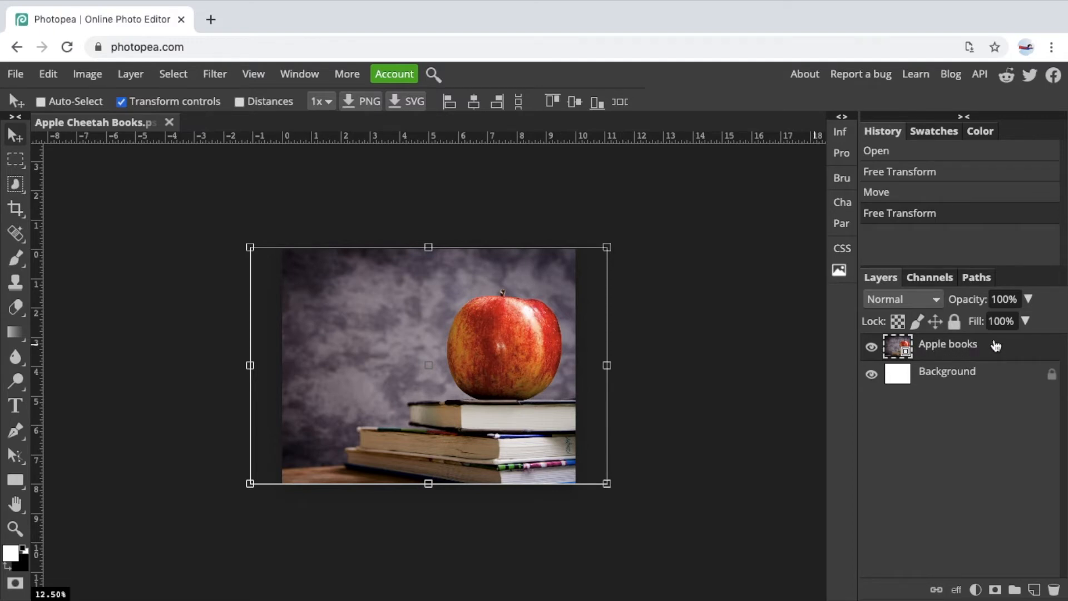
left_click(137, 74)
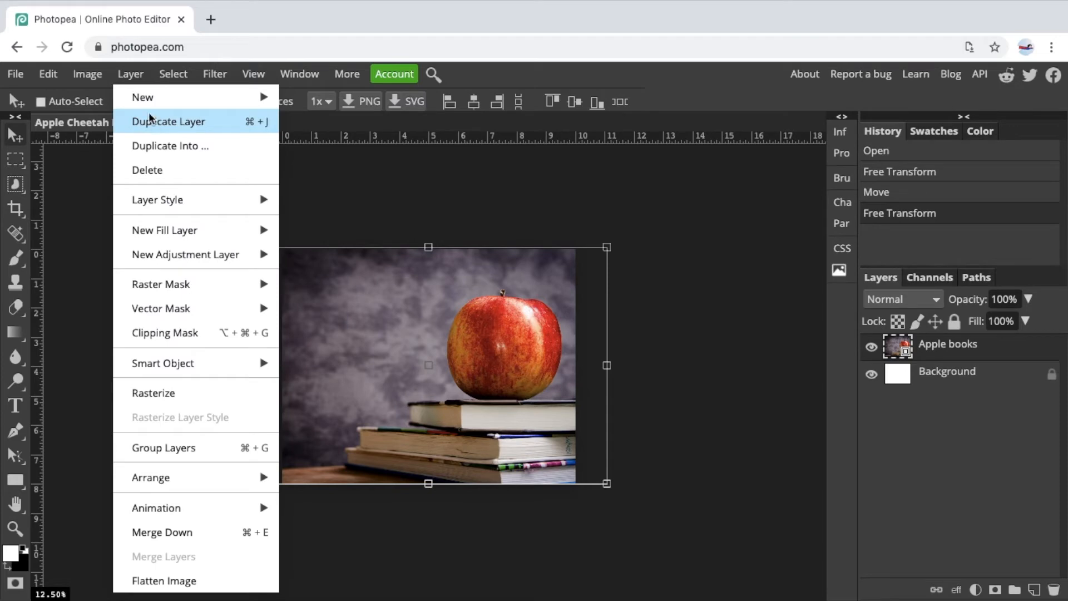
left_click(146, 78)
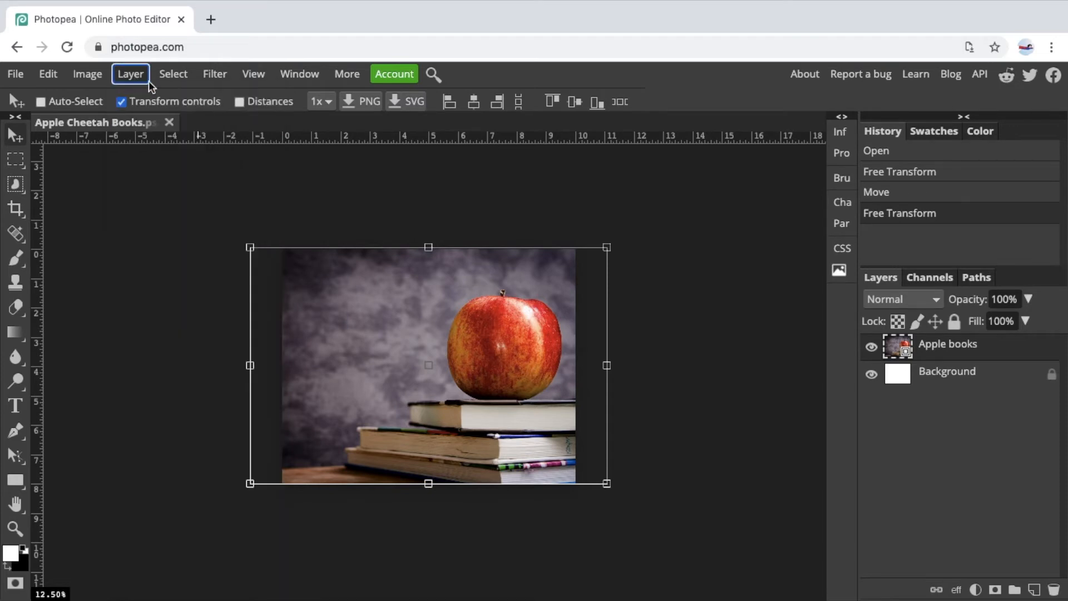
right_click(976, 351)
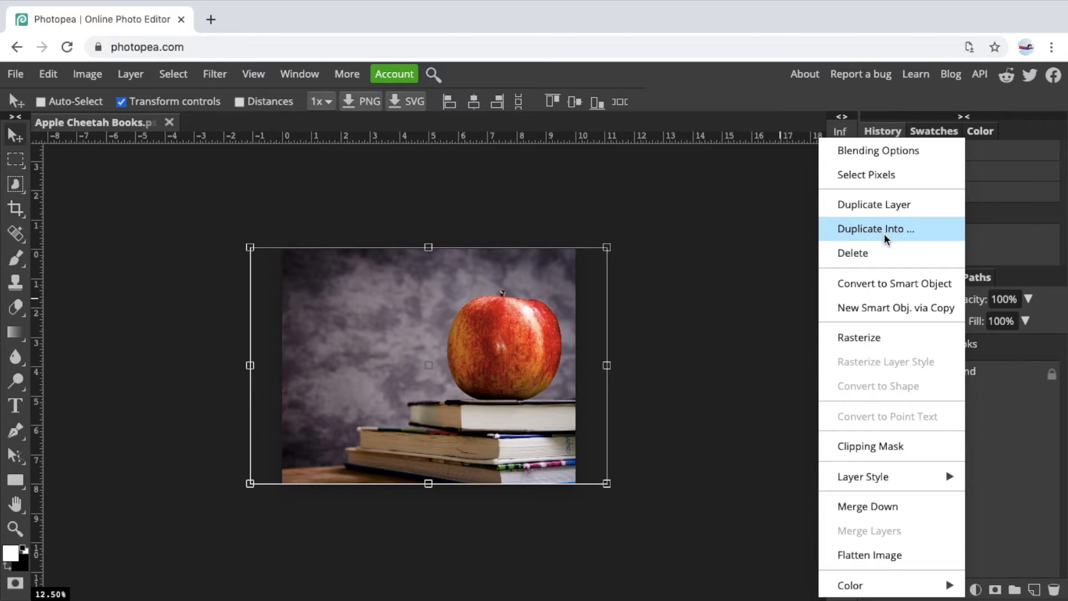
left_click(878, 206)
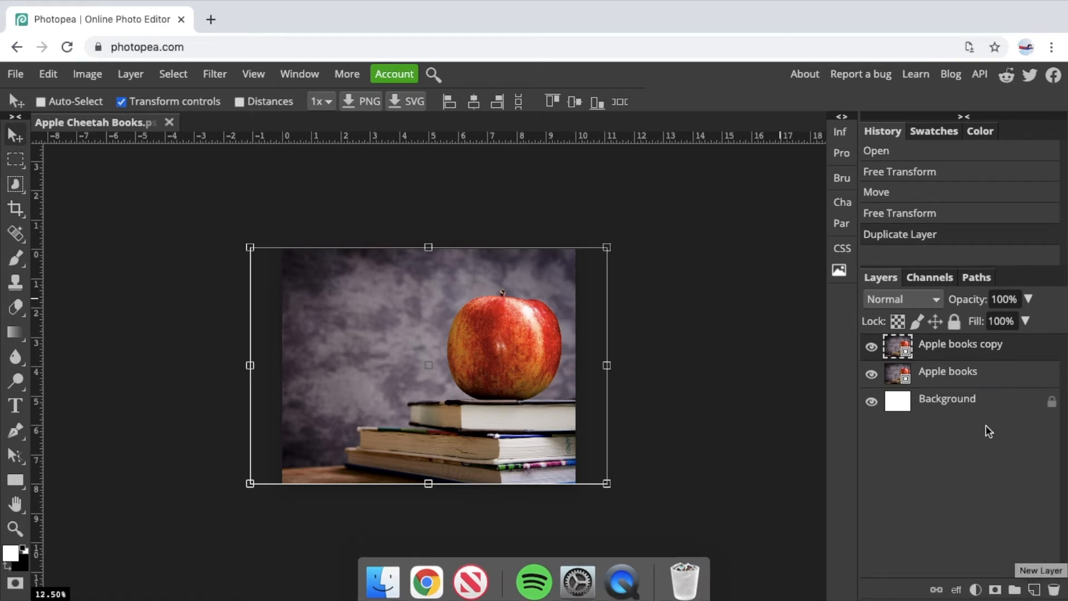
Rename the duplicated Apple books layer to Books Background.
mouse_move(952, 348)
left_mouse_down()
mouse_move(1036, 591)
mouse_move(970, 404)
mouse_move(927, 353)
mouse_move(970, 354)
left_mouse_up()
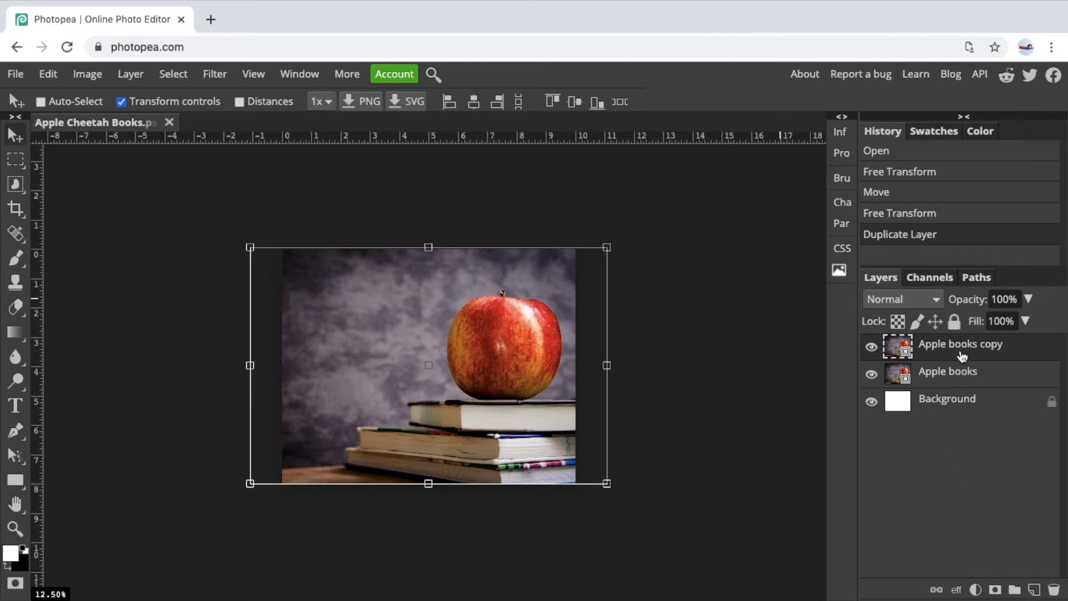
left_click(963, 372)
left_click(957, 400)
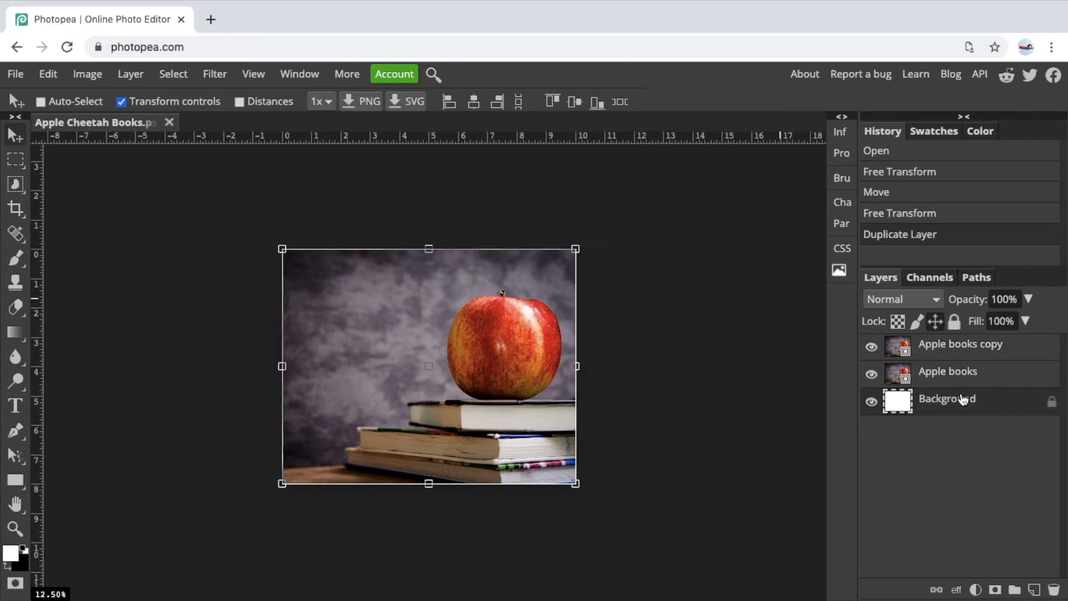
left_click(960, 353)
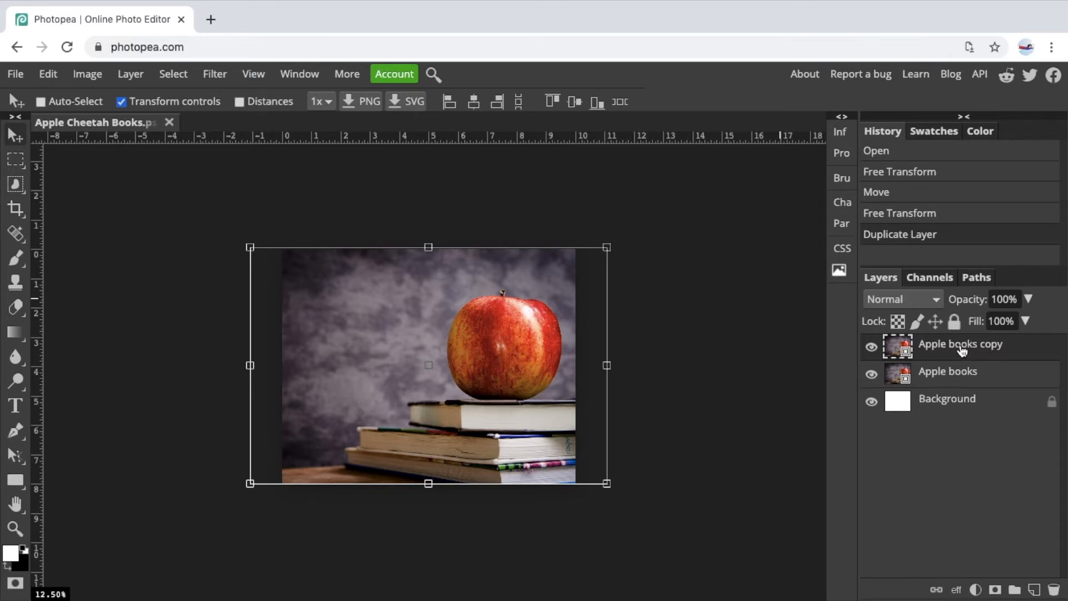
double_click(959, 346)
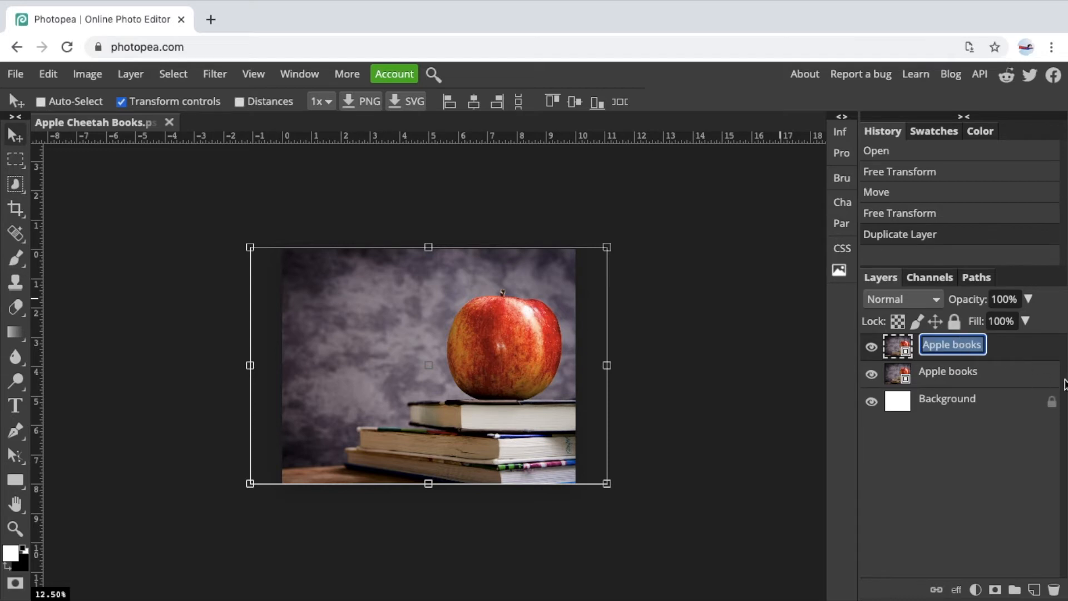
type("Books Bac")
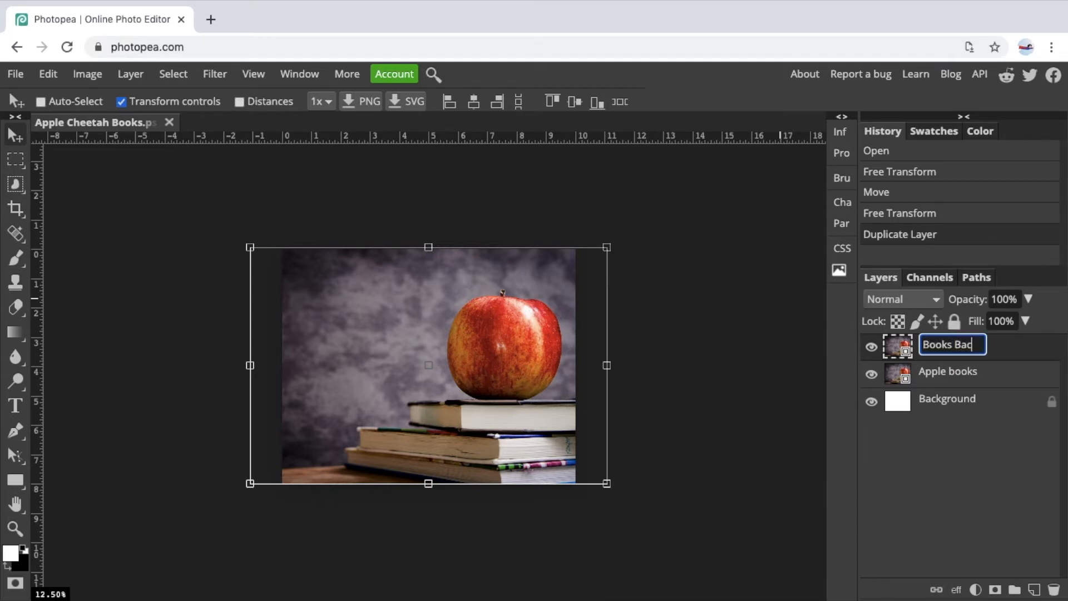
type("kground")
left_click(971, 484)
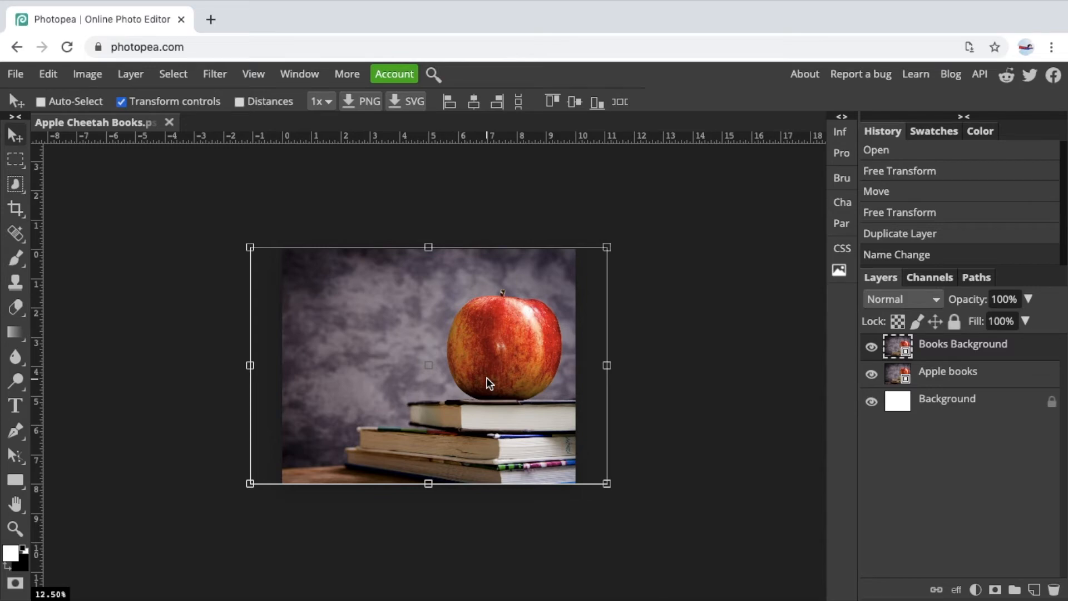
Activate the Clone Stamp tool for the Books Background layer and set its brush size to 382 px.
key("ctrl+plus")
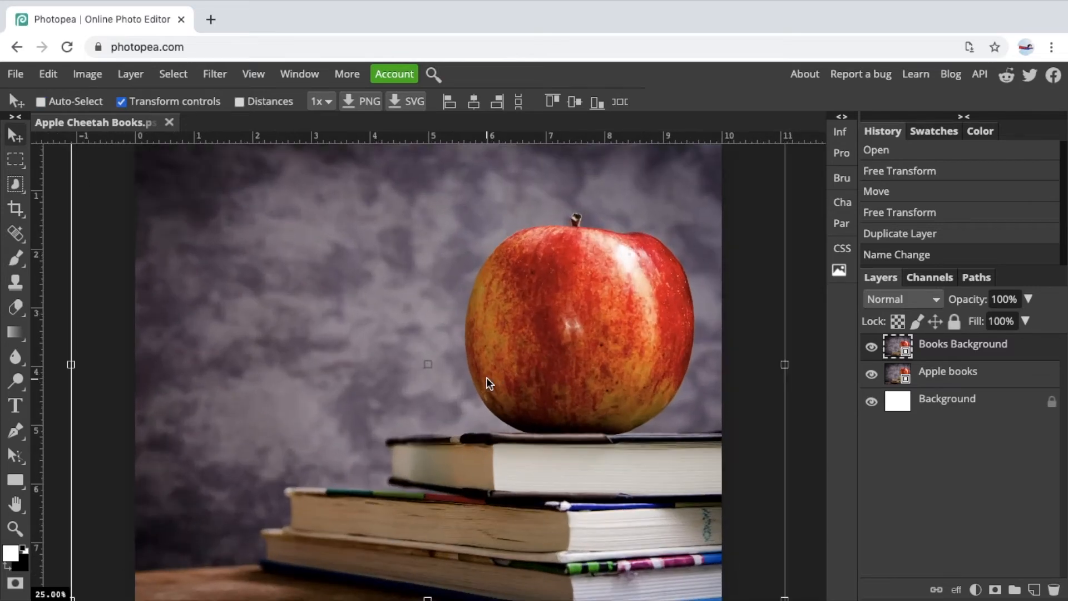
scroll(488, 383, "right", 3)
scroll(488, 383, "up", 2)
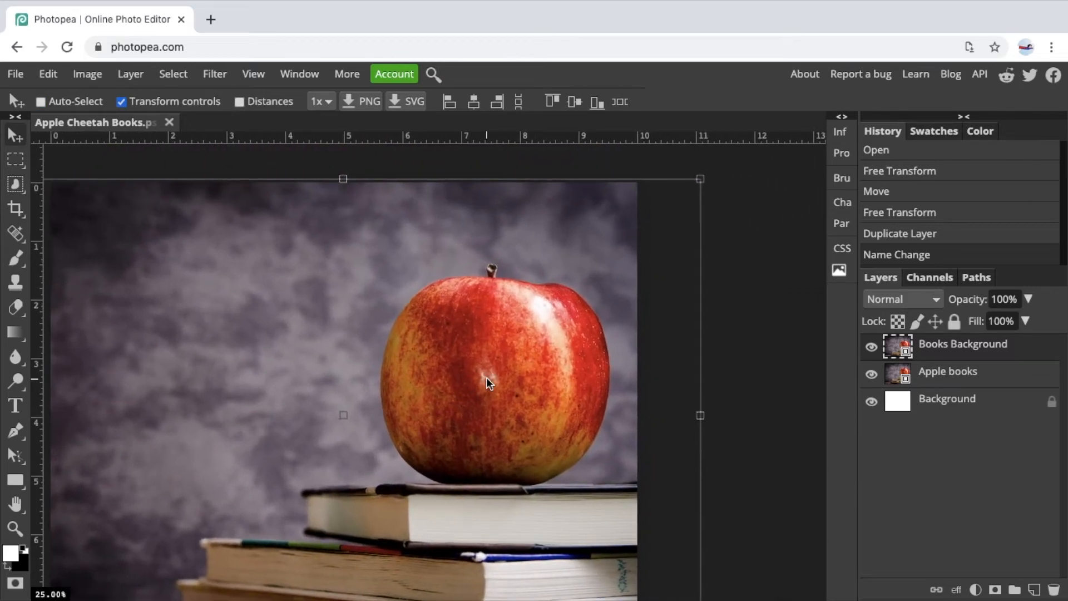
scroll(330, 325, "down", 1)
scroll(329, 326, "left", 2)
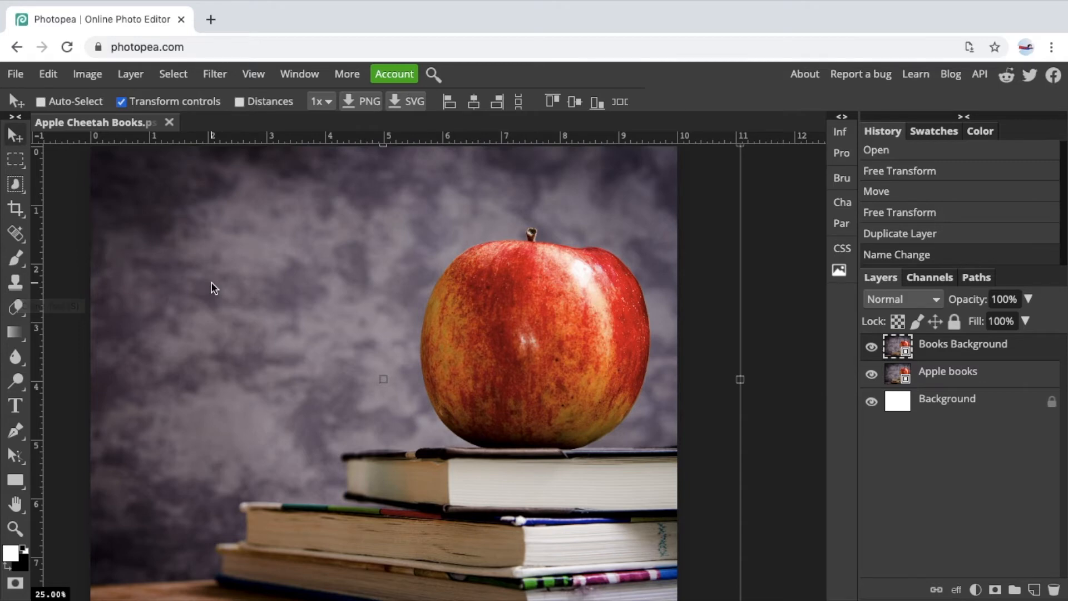
key("s")
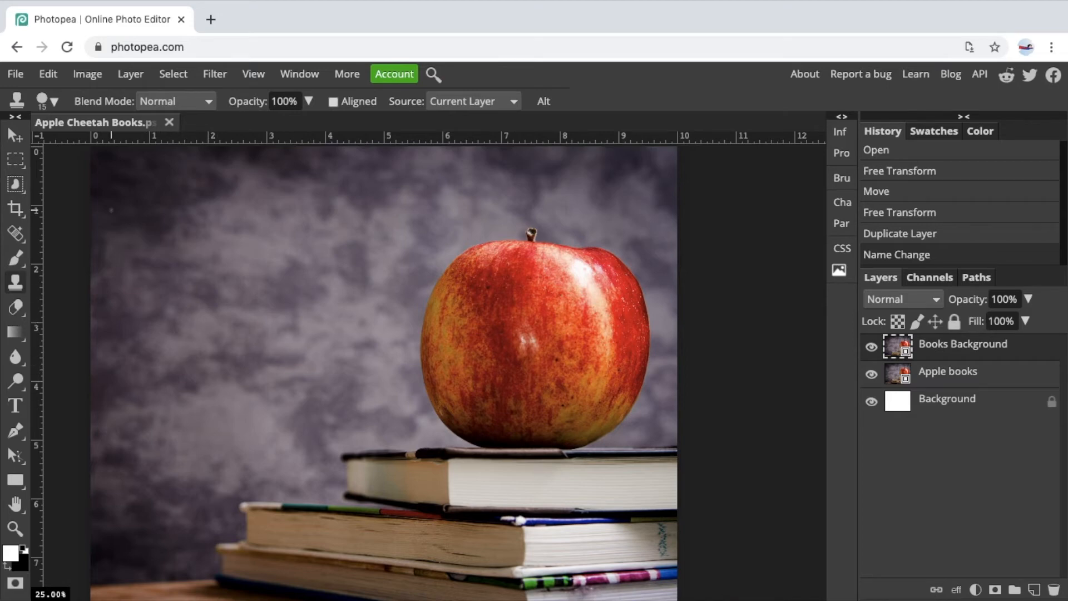
left_click(58, 103)
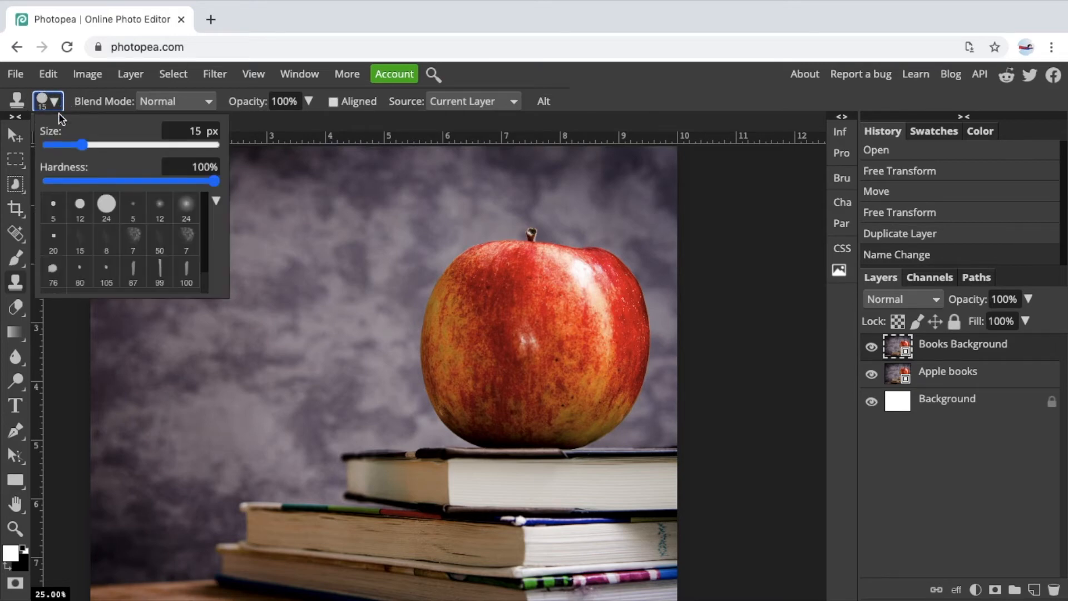
left_click_drag(83, 145, 164, 145)
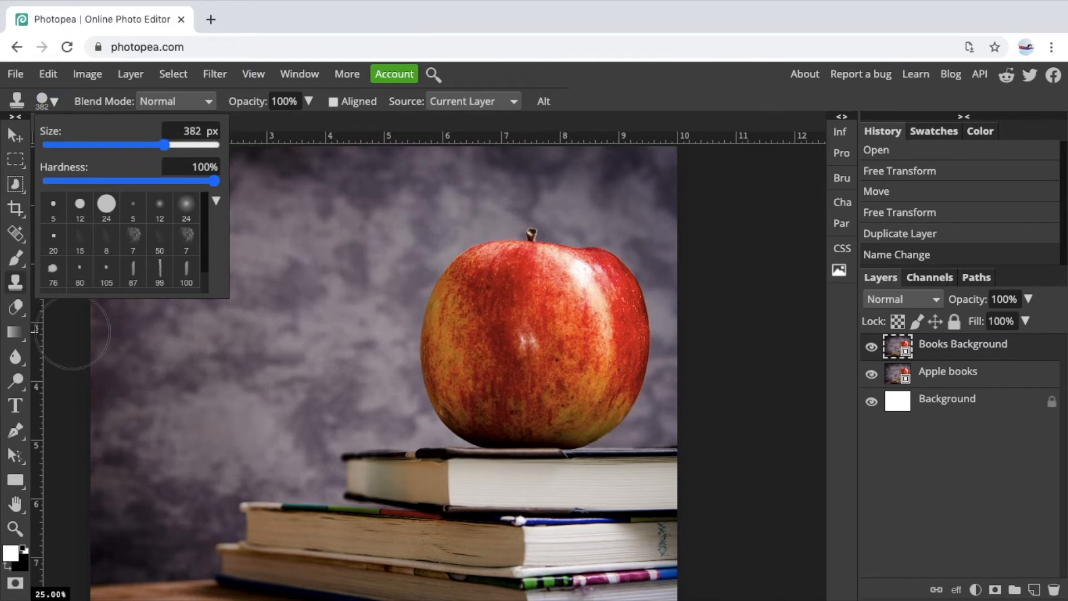
left_click(78, 339)
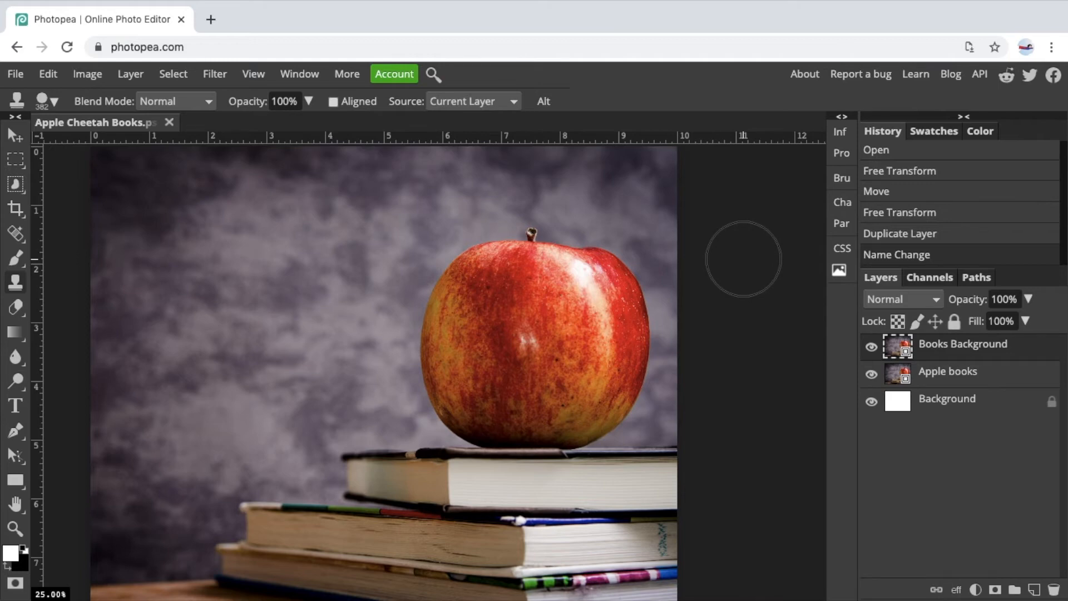
Practise enlarging and shrinking the Clone Stamp brush in increments, finishing with a 350 px brush at 100% hardness.
key("bracketright")
key("bracketright")
key("bracketright")
key("bracketright")
key("bracketright")
key("bracketright")
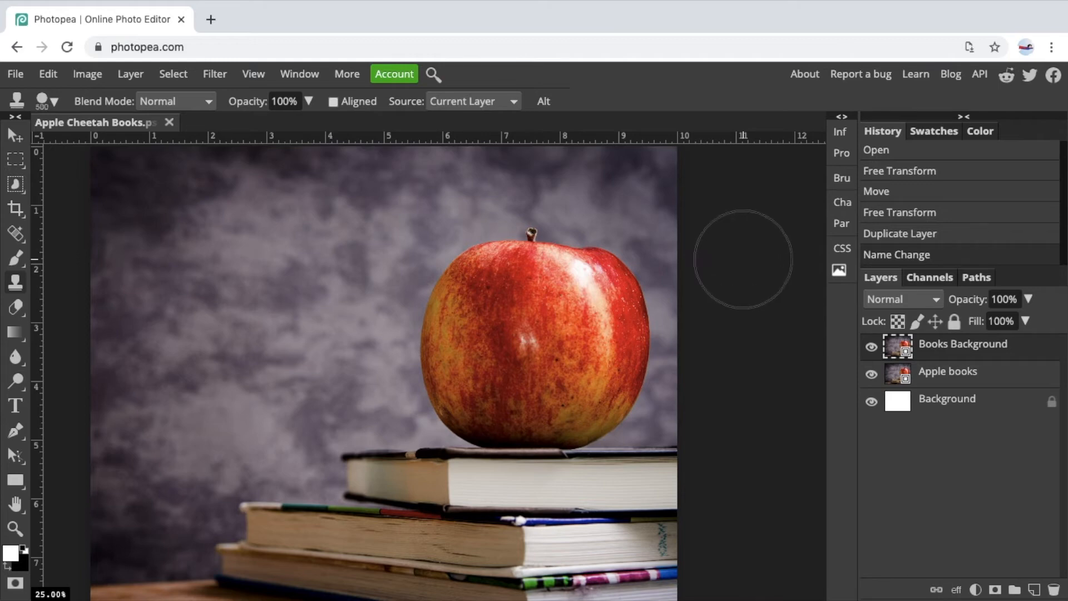
key("bracketright")
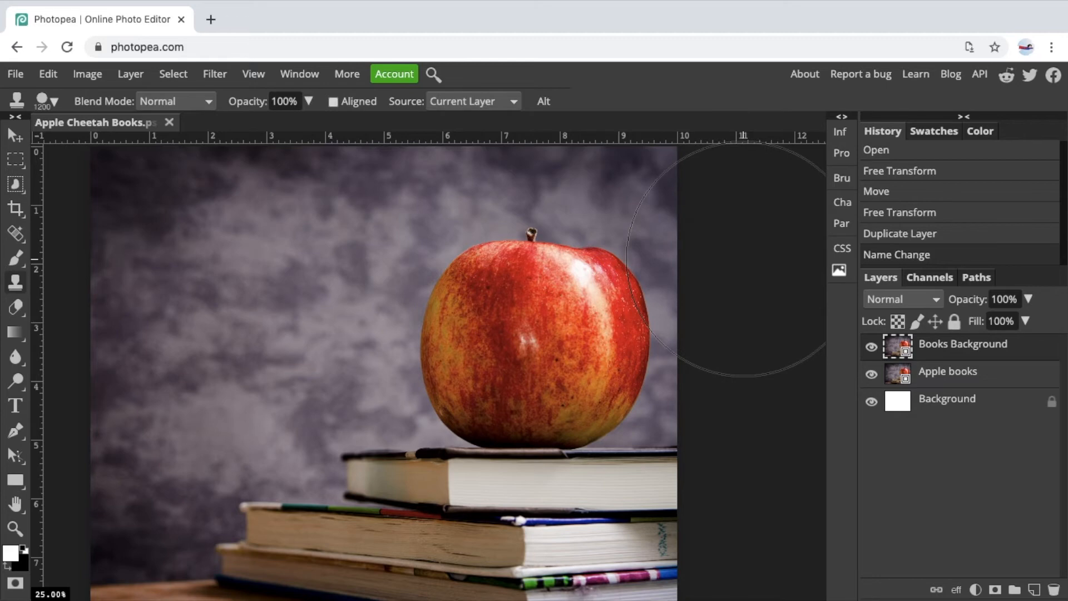
key("bracketleft")
key("bracketleft")
key("bracketleft")
key("bracketleft")
key("bracketleft")
key("bracketleft")
key("bracketleft")
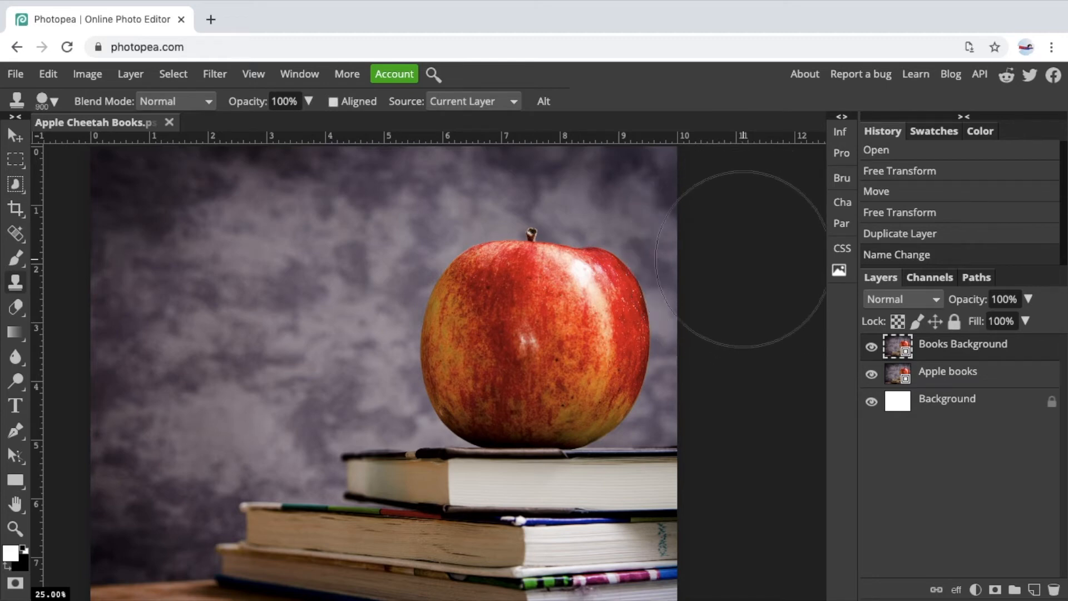
key("bracketleft")
key("bracketleft")
key("bracketleft")
key("bracketleft")
key("bracketleft")
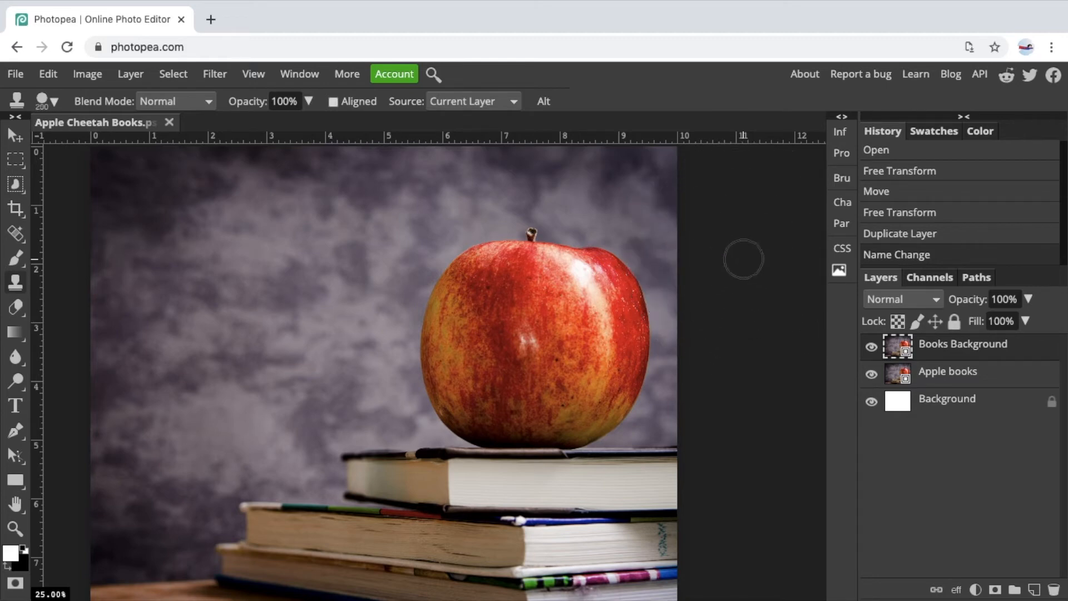
key("bracketright")
key("bracketright")
key("bracketright")
key("bracketright")
key("bracketright")
key("bracketright")
key("bracketright")
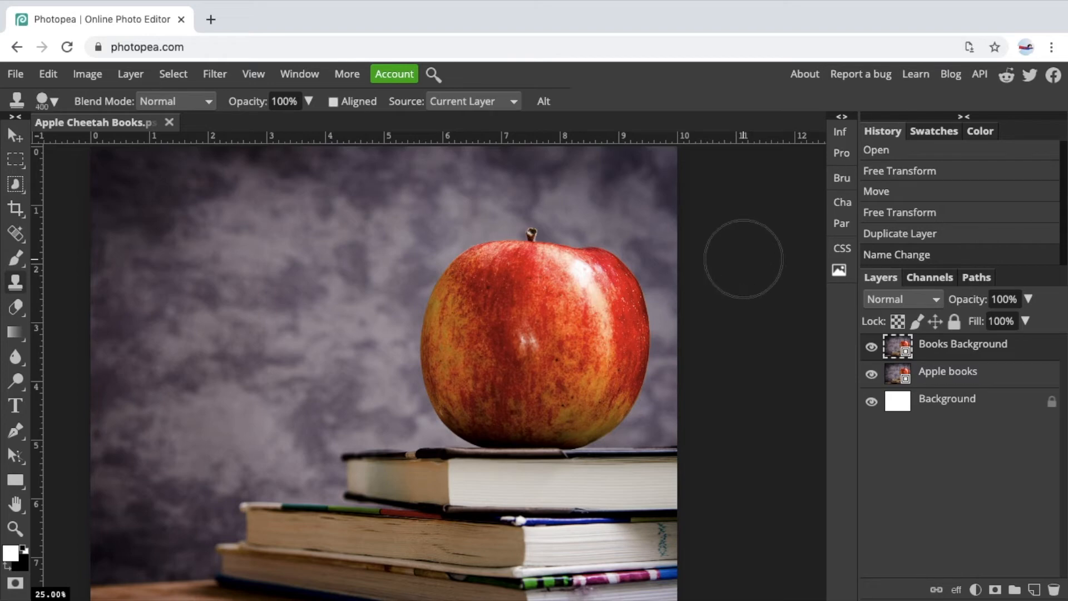
key("bracketleft")
key("bracketright")
key("bracketleft")
key("bracketleft")
key("bracketleft")
key("bracketleft")
key("bracketleft")
key("bracketright")
key("bracketright")
key("bracketright")
key("bracketright")
key("bracketleft")
key("bracketright")
key("bracketleft")
key("bracketleft")
key("bracketleft")
key("bracketright")
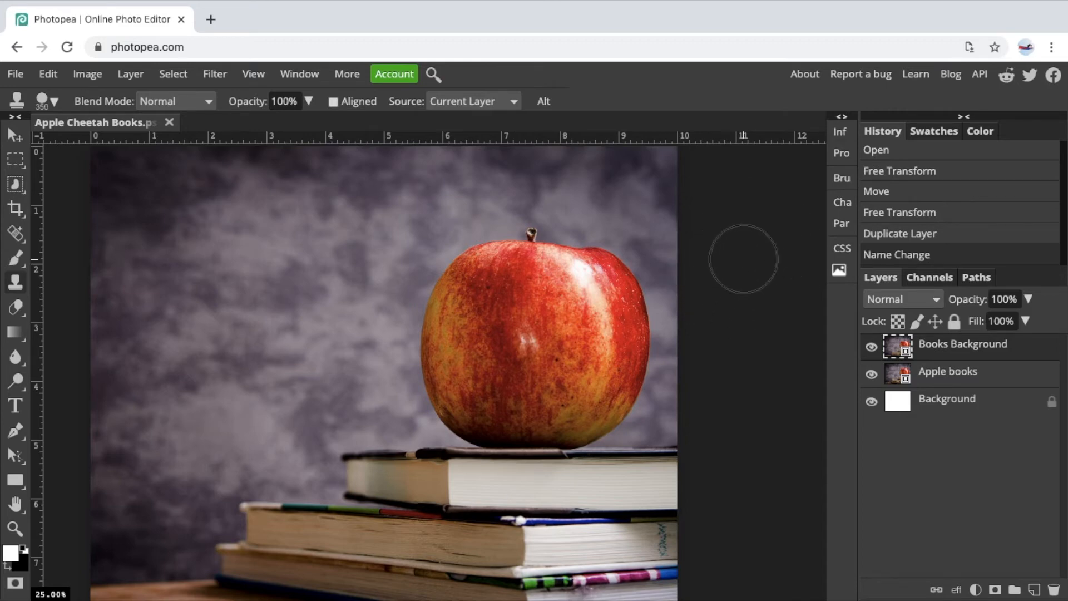
left_click(55, 103)
left_click(57, 102)
left_click(55, 102)
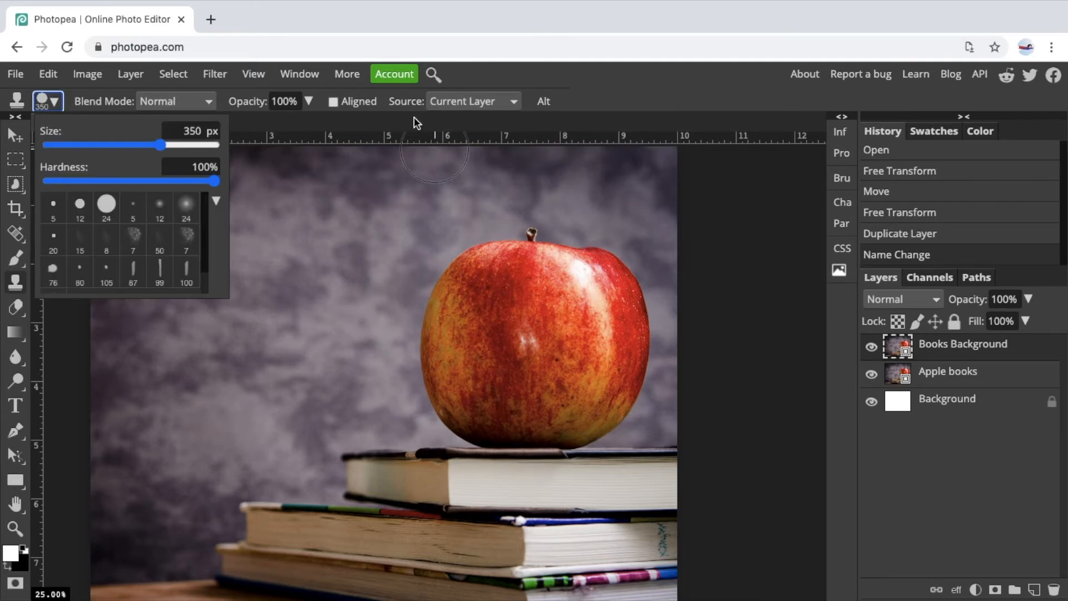
Sample the mottled purple backdrop beside the apple as the clone source.
left_click(276, 273)
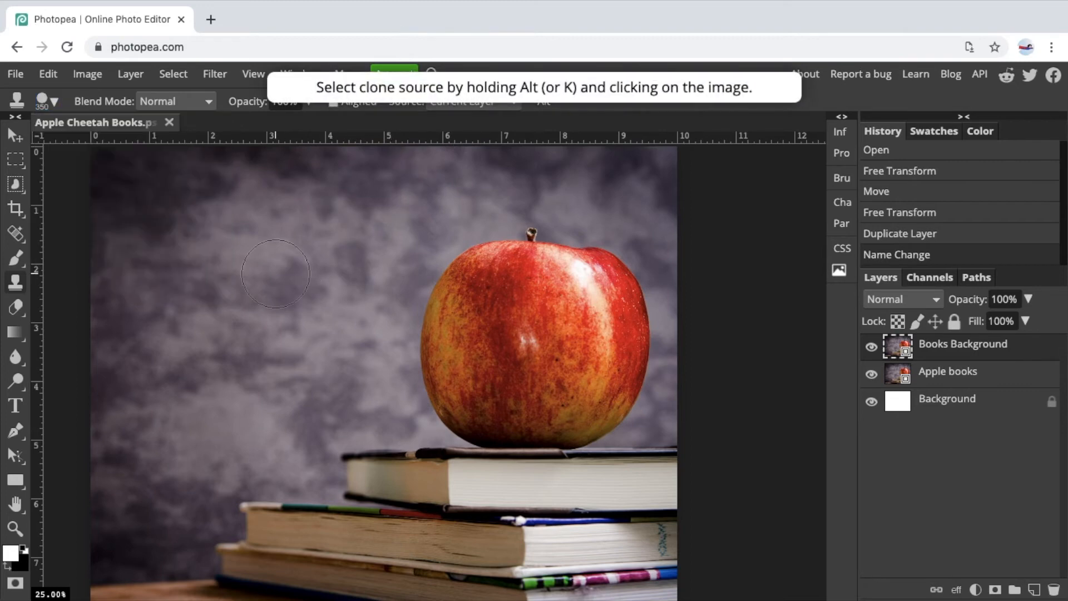
left_click(302, 320)
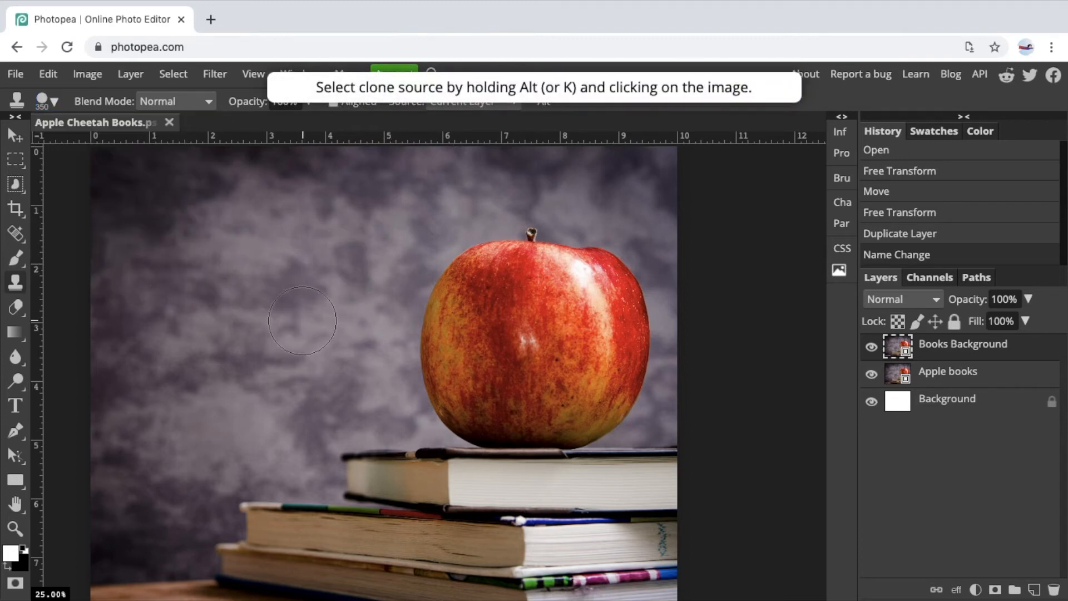
left_click(302, 320)
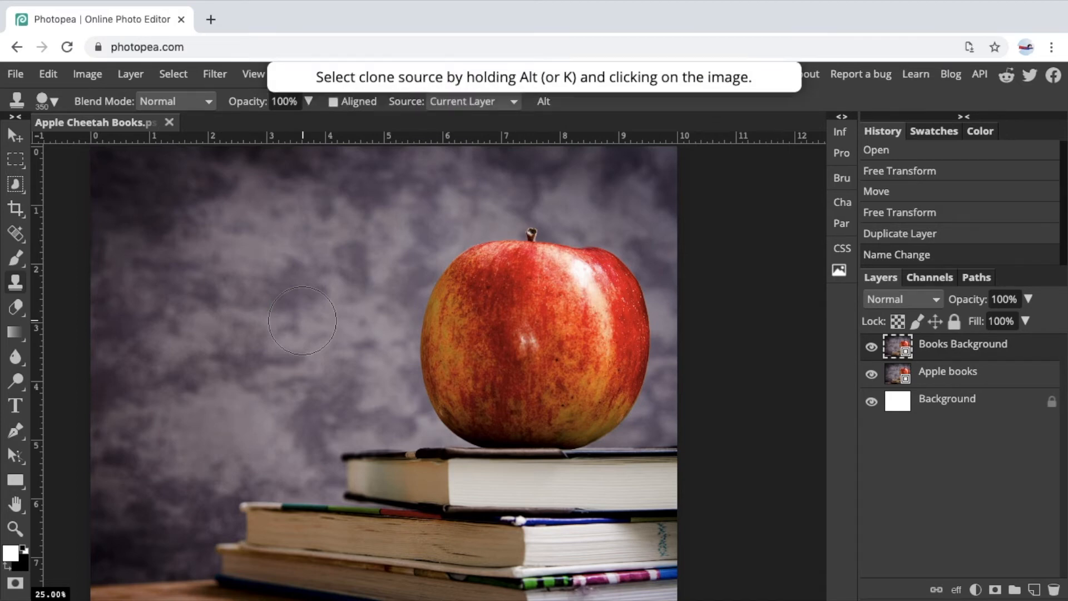
left_click(302, 320)
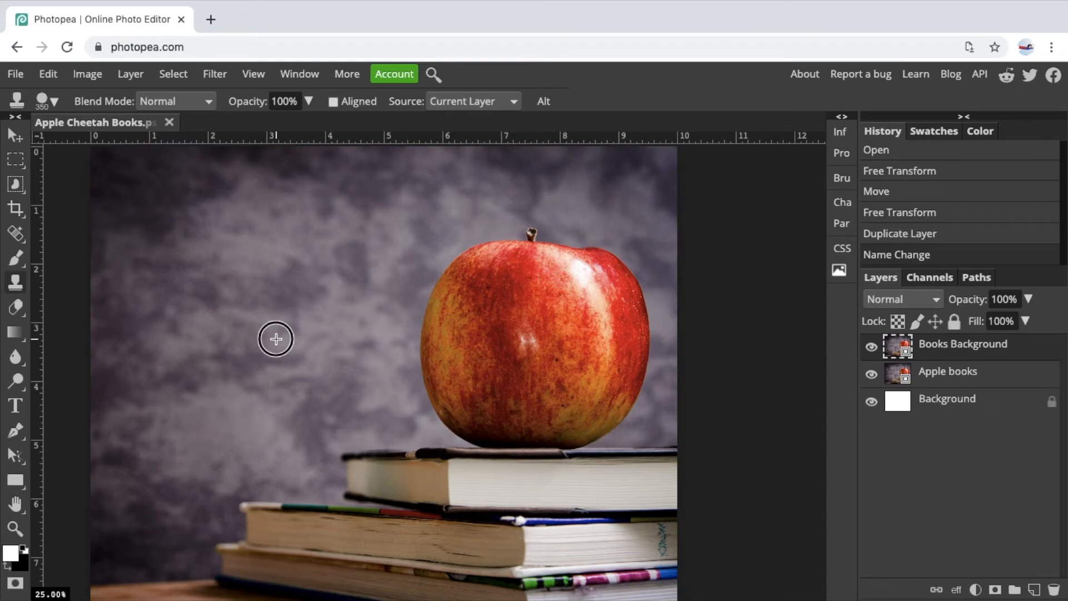
left_click(276, 339, "alt")
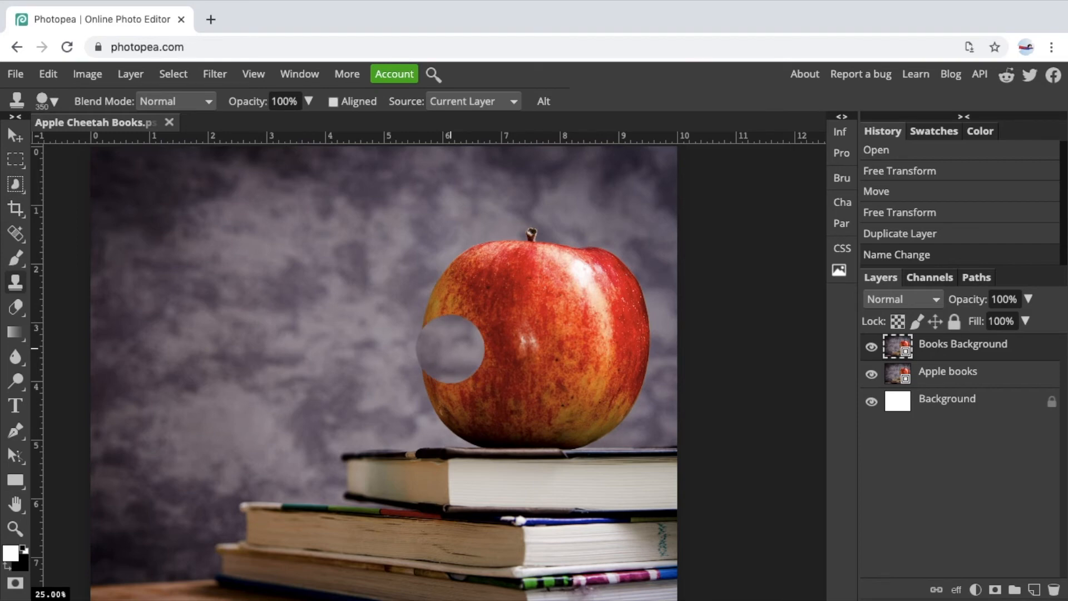
Rasterize the Books Background layer and clone the sampled backdrop over the left and middle of the apple, down onto the top book.
left_click(444, 386)
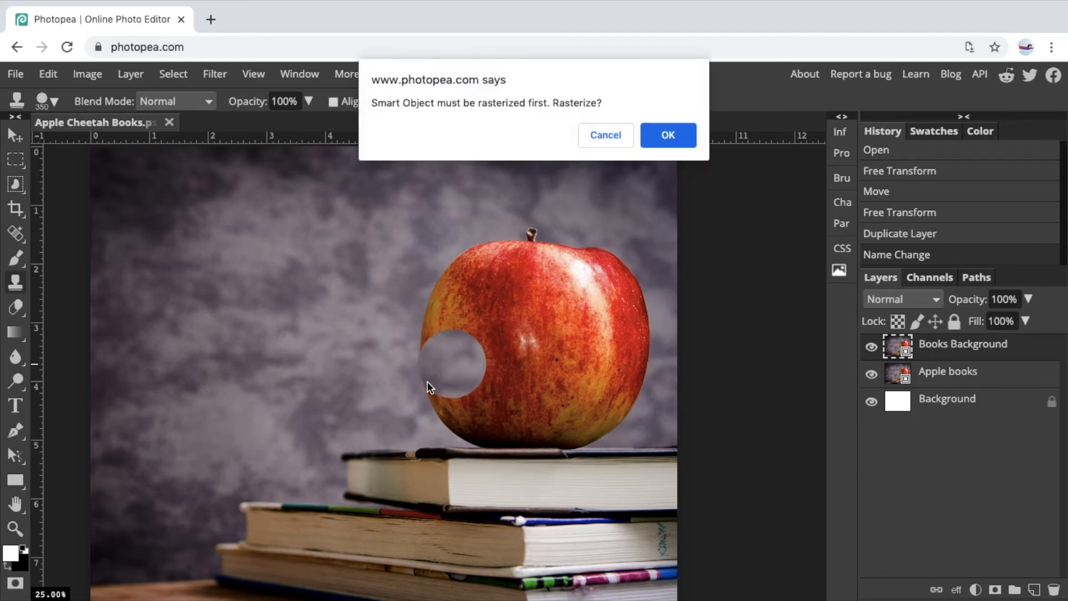
left_click(669, 136)
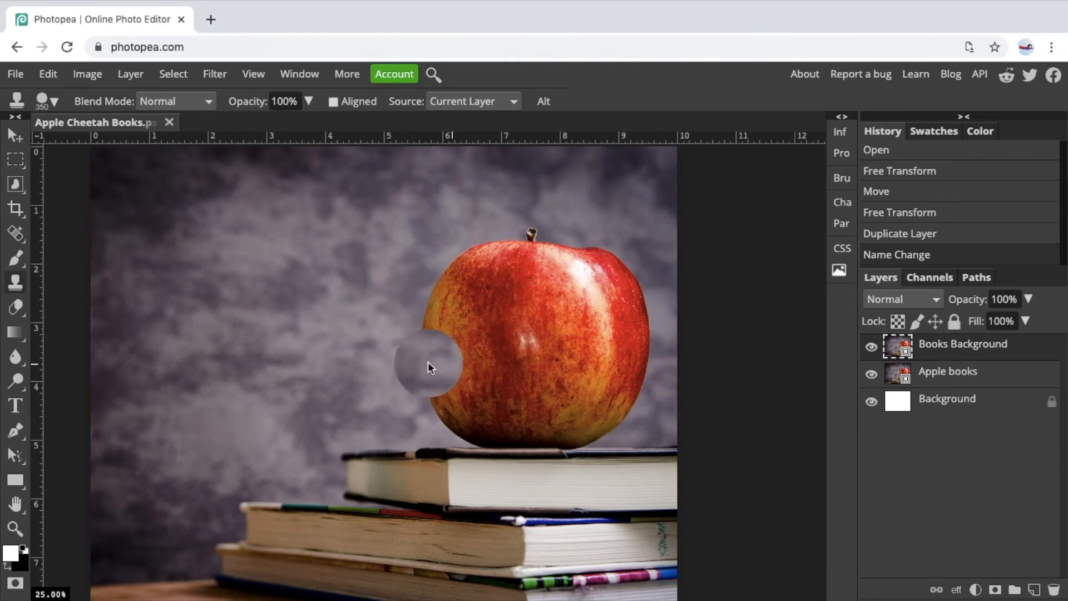
mouse_move(441, 362)
left_mouse_down()
mouse_move(443, 329)
mouse_move(499, 323)
mouse_move(509, 357)
mouse_move(457, 373)
mouse_move(429, 339)
mouse_move(473, 264)
mouse_move(528, 271)
mouse_move(539, 309)
mouse_move(522, 328)
mouse_move(630, 341)
mouse_move(646, 324)
mouse_move(616, 287)
mouse_move(587, 281)
mouse_move(594, 315)
mouse_move(546, 335)
mouse_move(555, 325)
mouse_move(573, 326)
mouse_move(544, 363)
left_mouse_up()
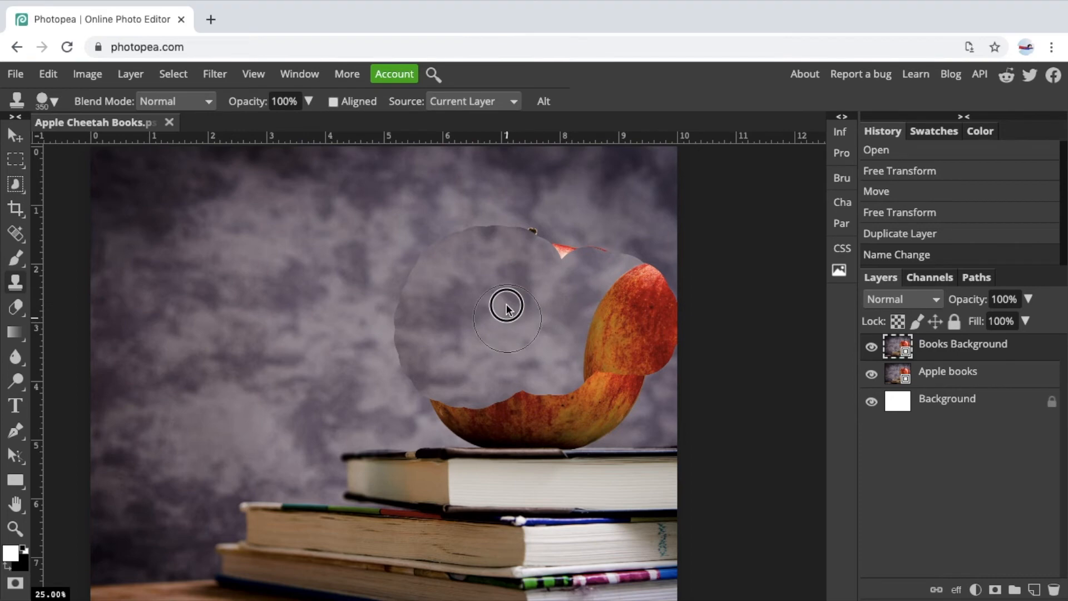
left_click_drag(515, 250, 545, 252)
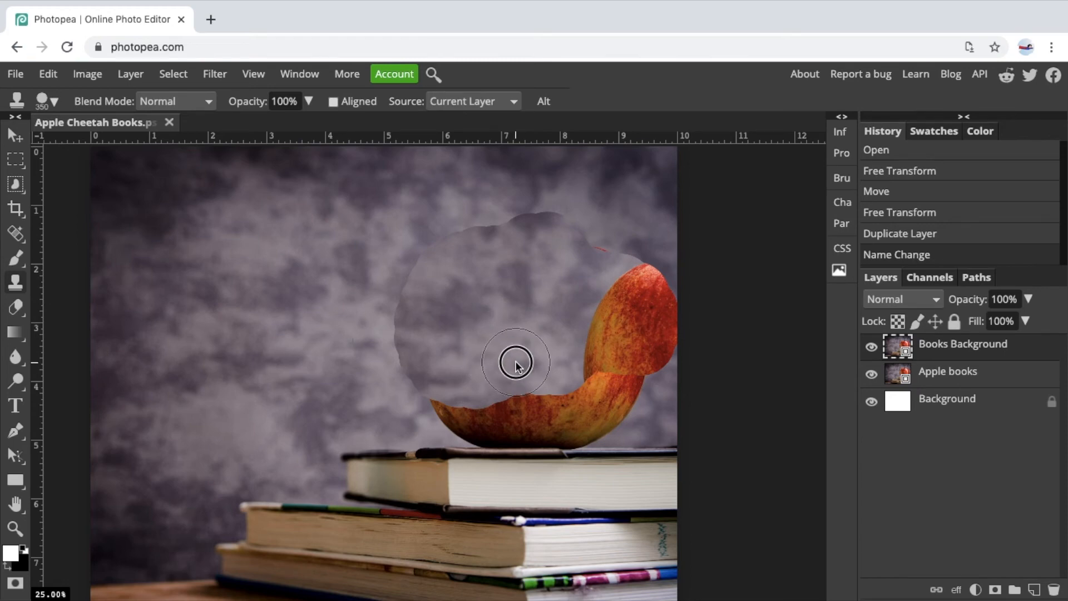
mouse_move(516, 365)
left_mouse_down()
mouse_move(549, 390)
mouse_move(554, 437)
mouse_move(539, 463)
mouse_move(482, 460)
mouse_move(473, 435)
mouse_move(558, 419)
mouse_move(547, 456)
mouse_move(444, 440)
mouse_move(479, 401)
mouse_move(457, 405)
mouse_move(489, 412)
mouse_move(488, 370)
mouse_move(441, 377)
left_mouse_up()
left_click(412, 287)
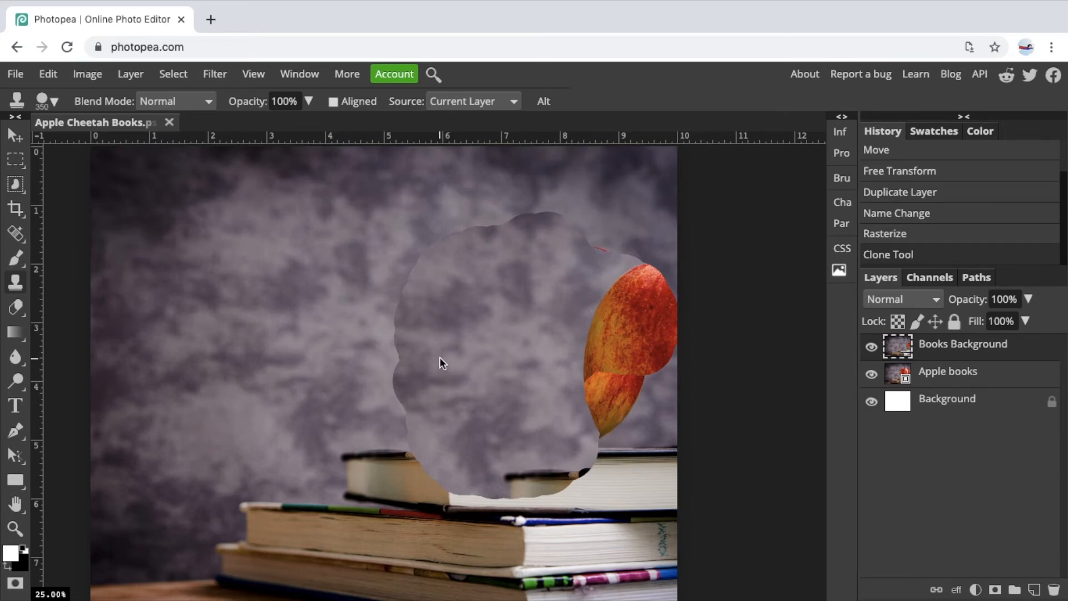
Undo the hard-edged clone stroke over the apple and choose the soft round 24 px brush preset at 0% hardness.
key("ctrl+z")
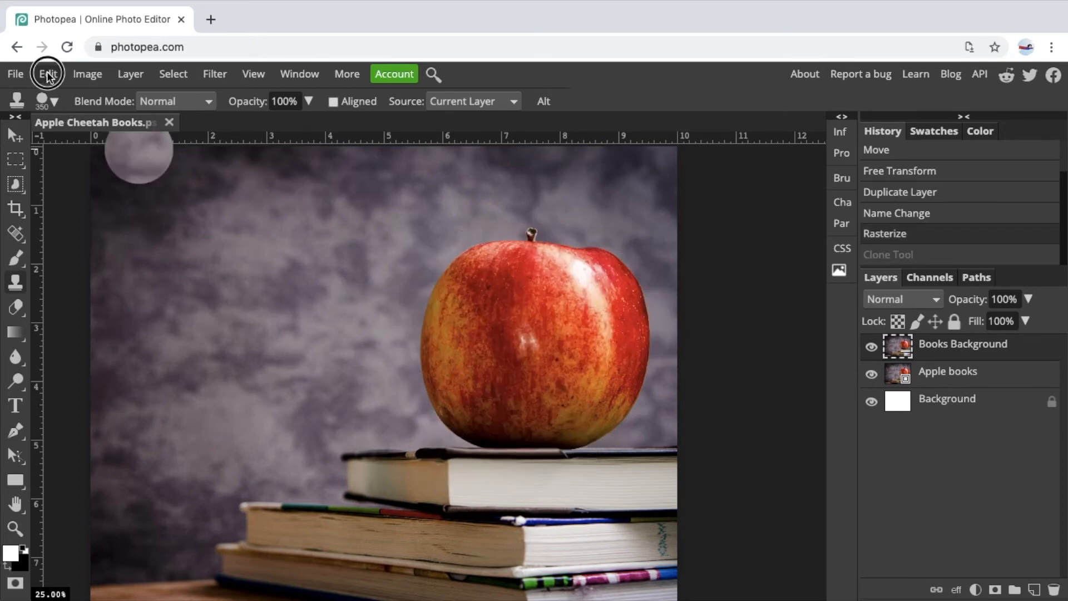
left_click(48, 75)
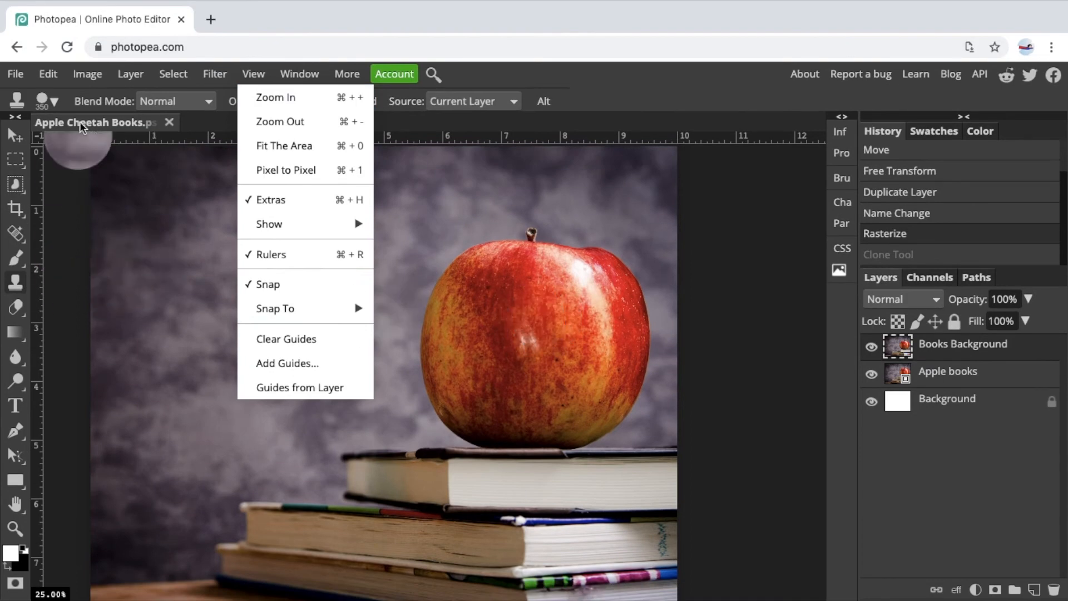
left_click(56, 103)
left_click(54, 104)
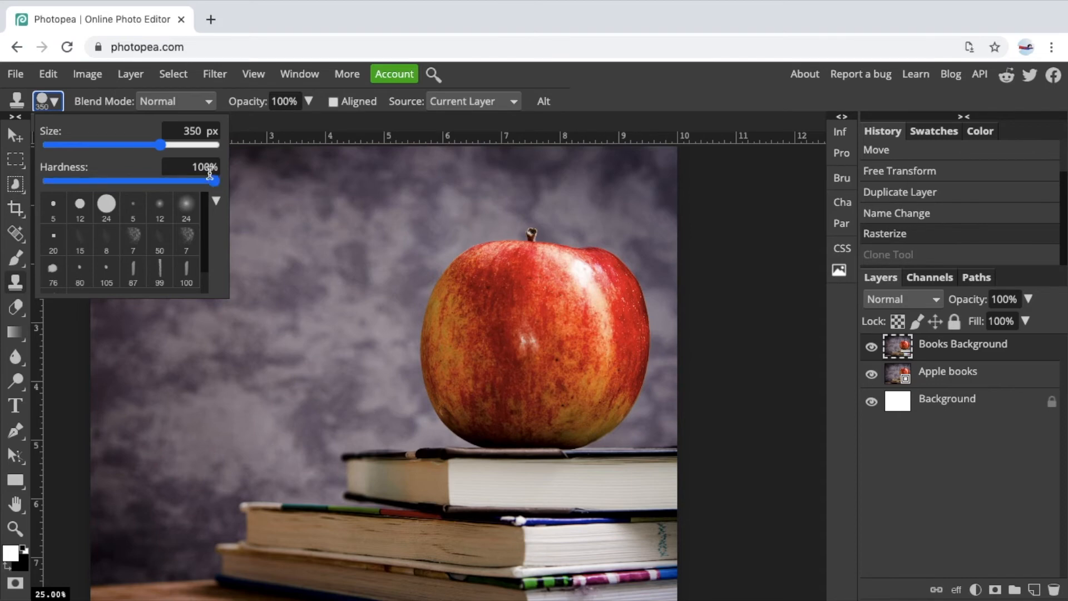
mouse_move(214, 181)
left_mouse_down()
mouse_move(129, 181)
mouse_move(222, 191)
left_mouse_up()
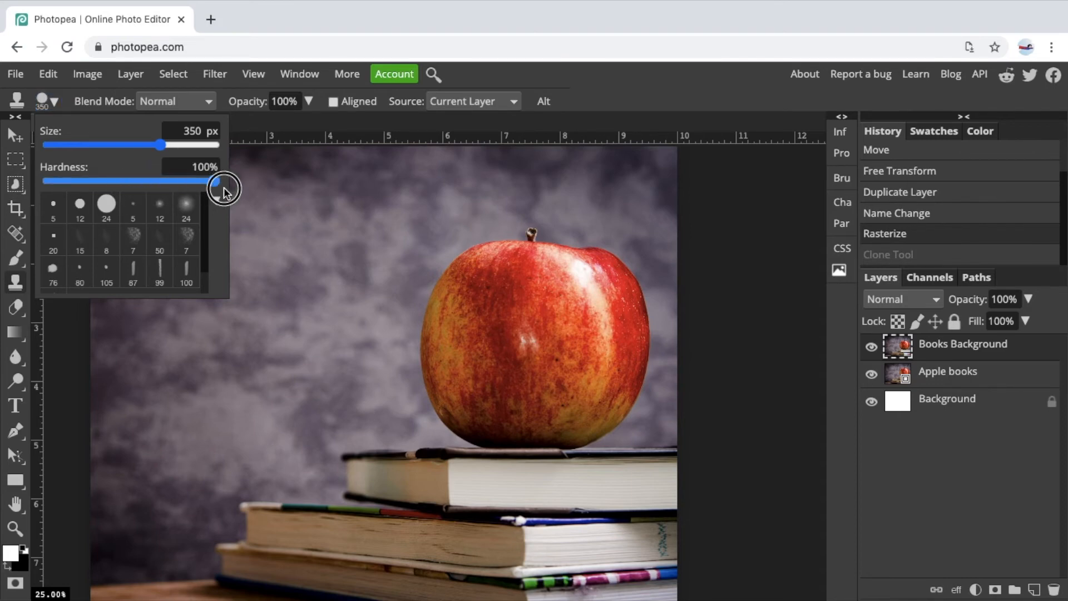
left_click(186, 207)
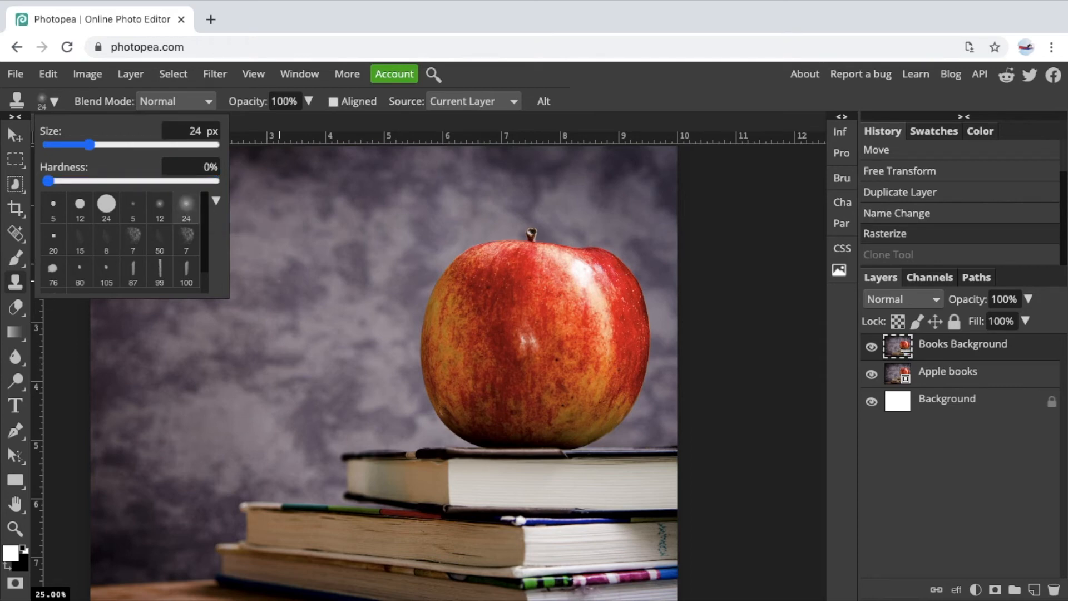
left_click(49, 180)
left_click(270, 310)
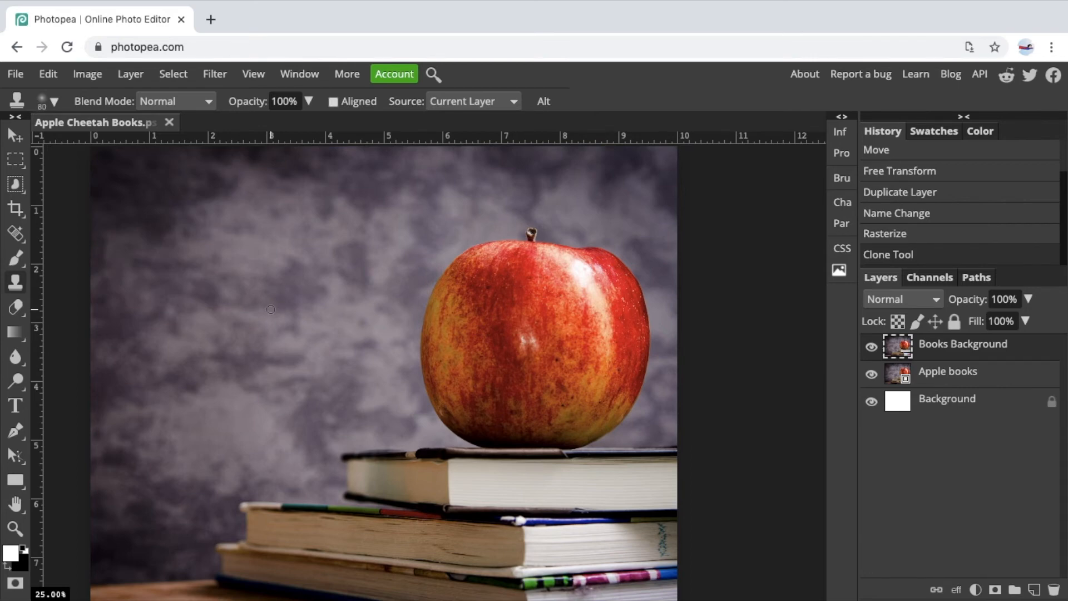
Enlarge the soft Clone Stamp brush in increments to 800 px.
key("bracketright")
key("bracketright")
key("bracketright")
key("bracketright")
key("bracketright")
Try a soft clone dab over the apple's base where it meets the top book, and undo it.
left_click(518, 406)
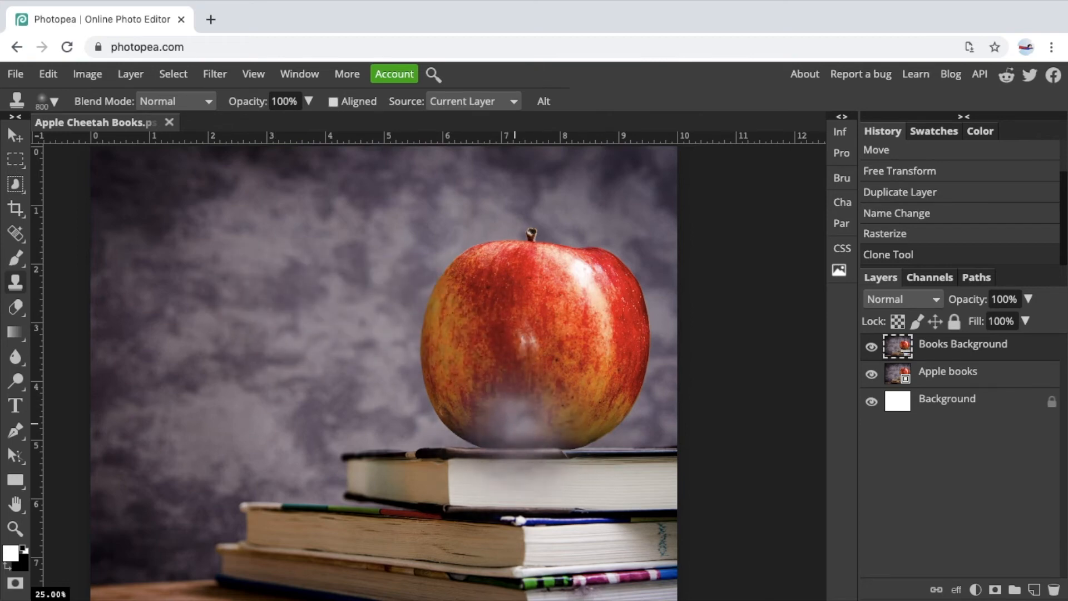
key("ctrl+z")
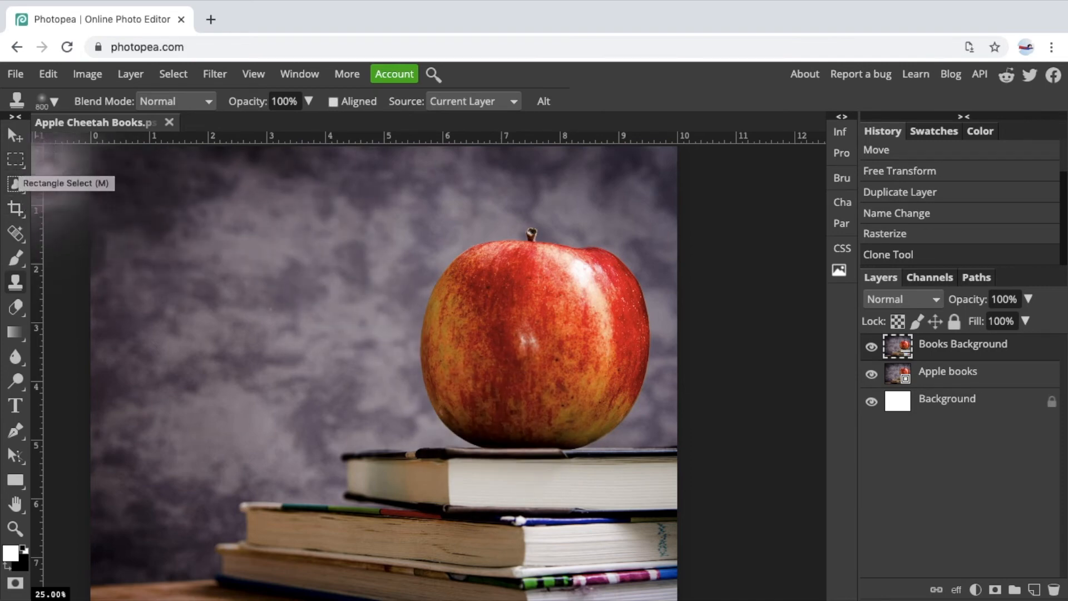
Make a full-width rectangular selection of the backdrop and apple, from the top book's upper edge to the top of the canvas.
mouse_move(20, 163)
left_mouse_down()
mouse_move(84, 210)
mouse_move(80, 257)
left_mouse_up()
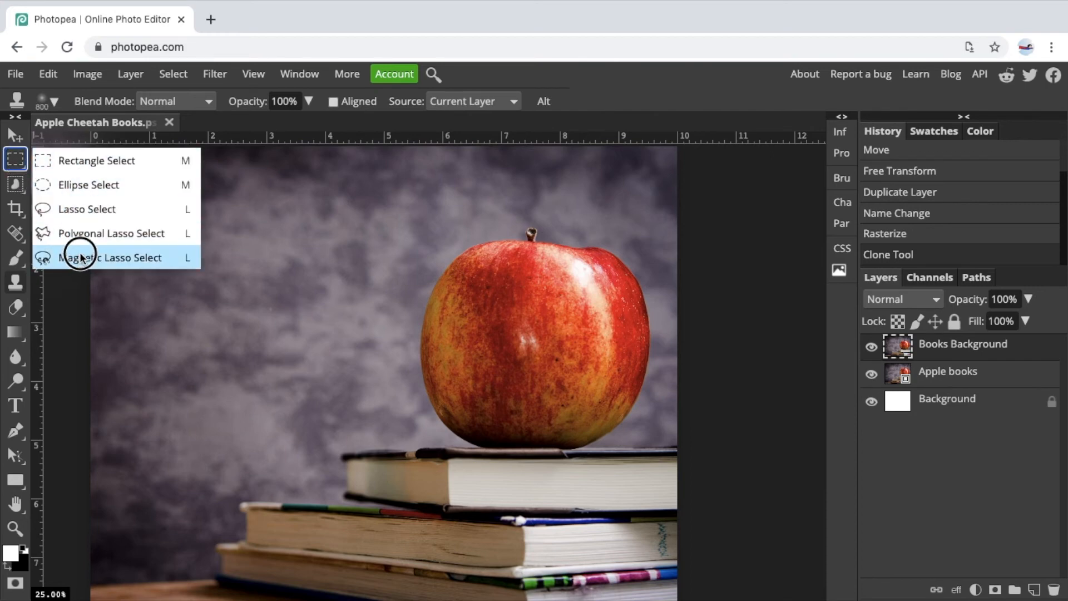
left_click(96, 162)
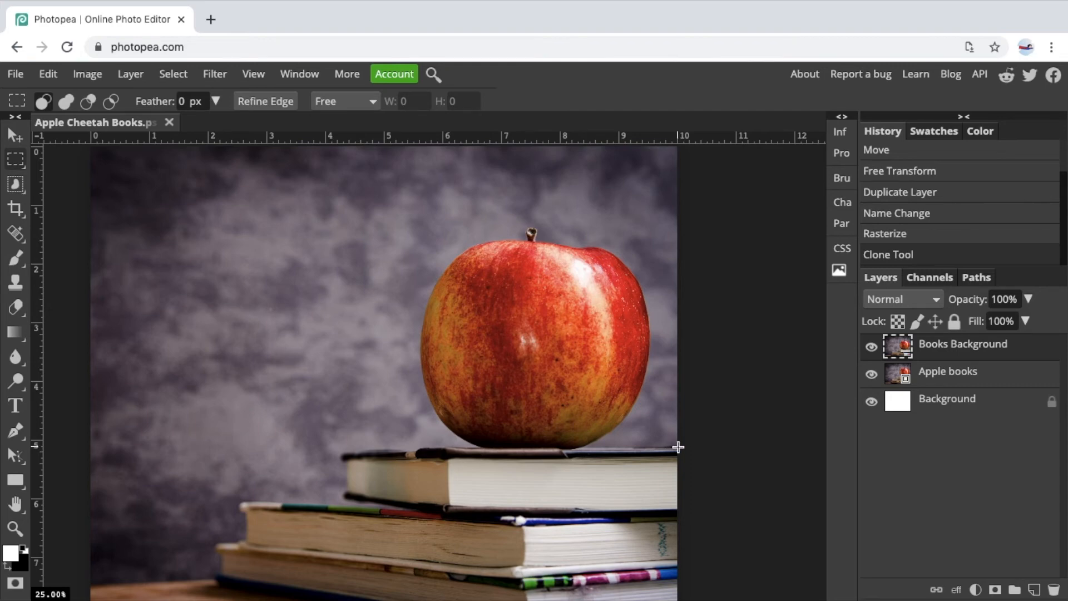
left_click_drag(677, 446, 26, 143)
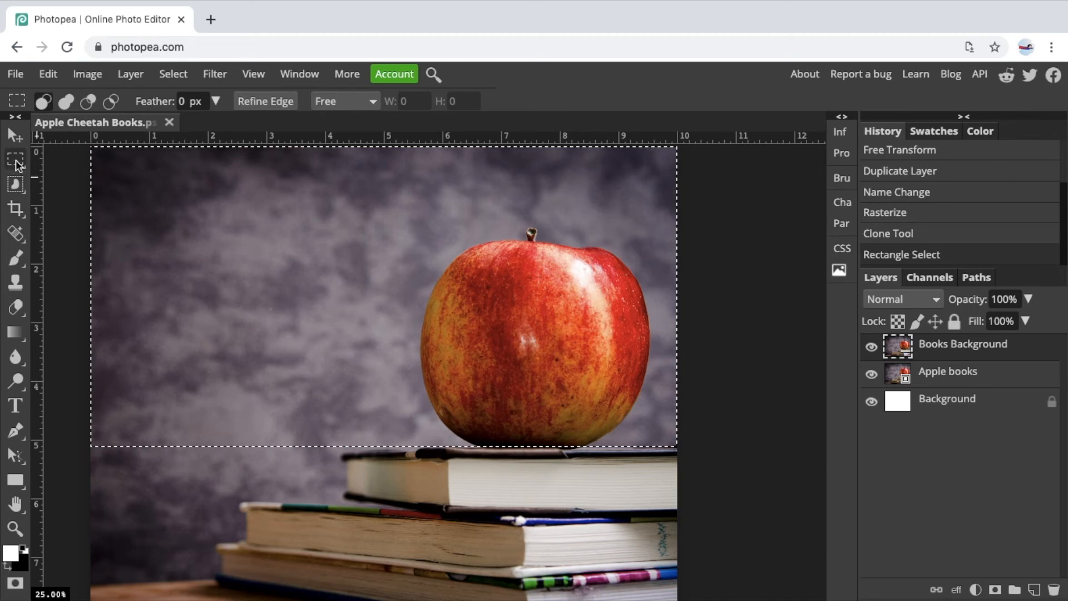
Clone sampled backdrop over the apple's left side, top and most of its stem inside the selection, using a 700 px brush.
left_click(15, 285)
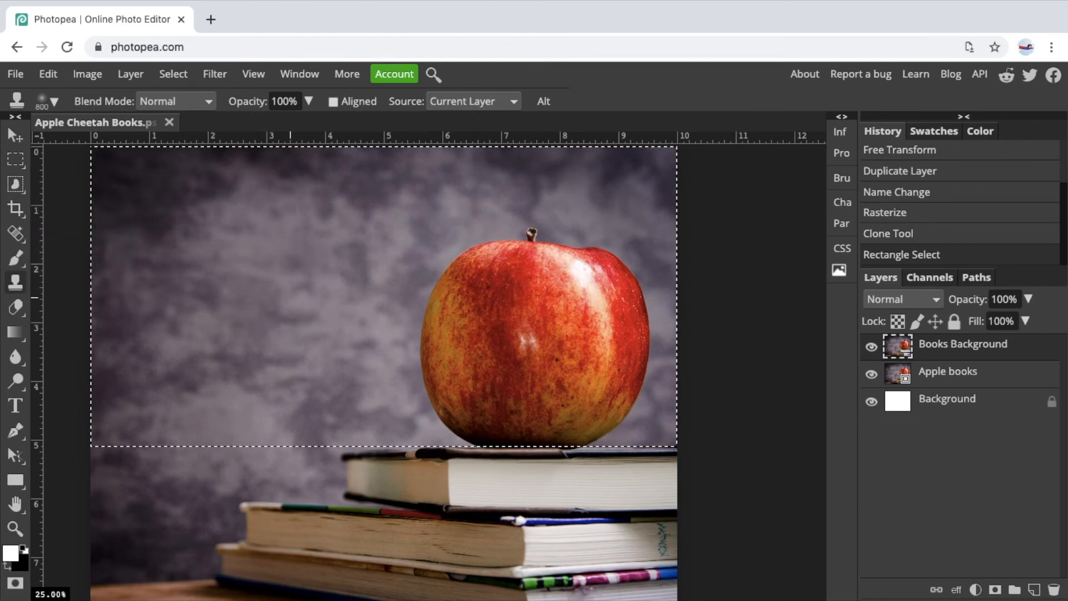
key("bracketleft")
left_click(291, 298)
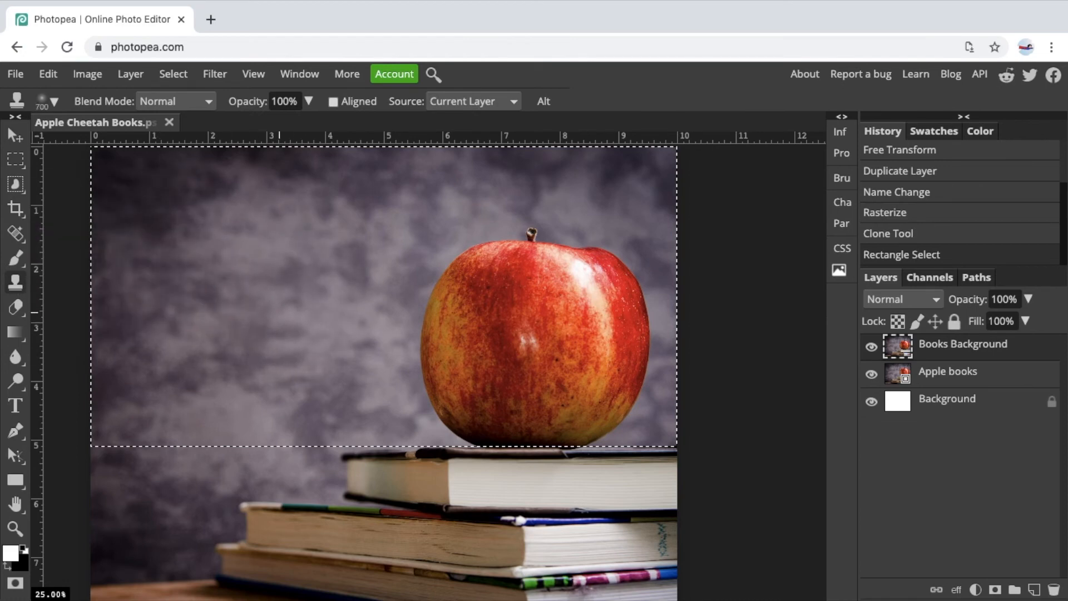
left_click(308, 308, "alt")
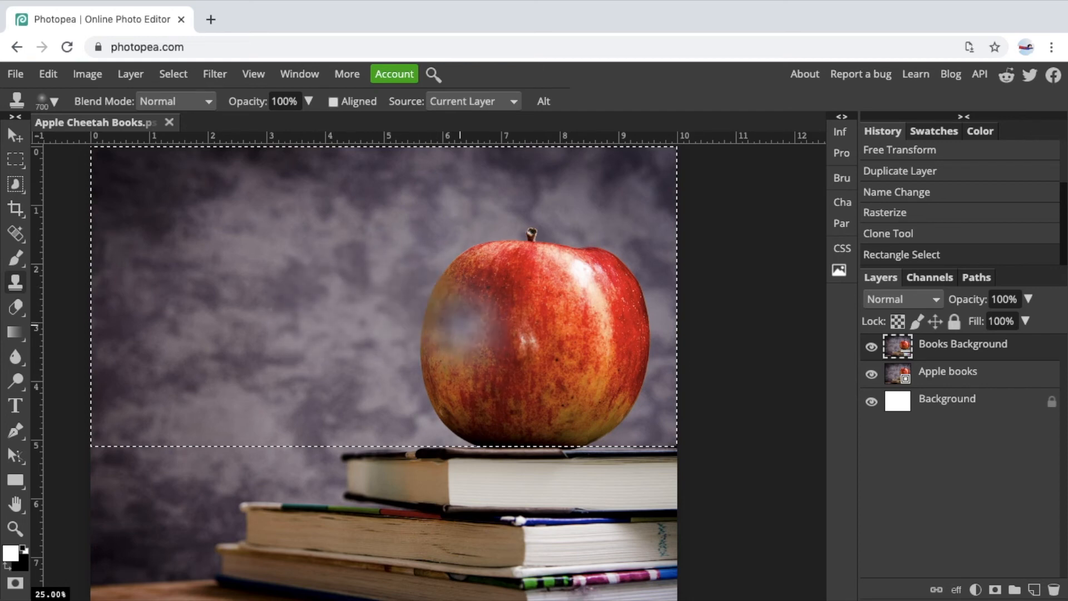
mouse_move(434, 398)
left_mouse_down()
mouse_move(460, 382)
mouse_move(469, 397)
mouse_move(452, 399)
mouse_move(478, 406)
mouse_move(475, 427)
mouse_move(453, 416)
mouse_move(495, 403)
mouse_move(483, 406)
mouse_move(422, 364)
mouse_move(414, 352)
mouse_move(430, 347)
mouse_move(438, 366)
mouse_move(480, 381)
left_mouse_up()
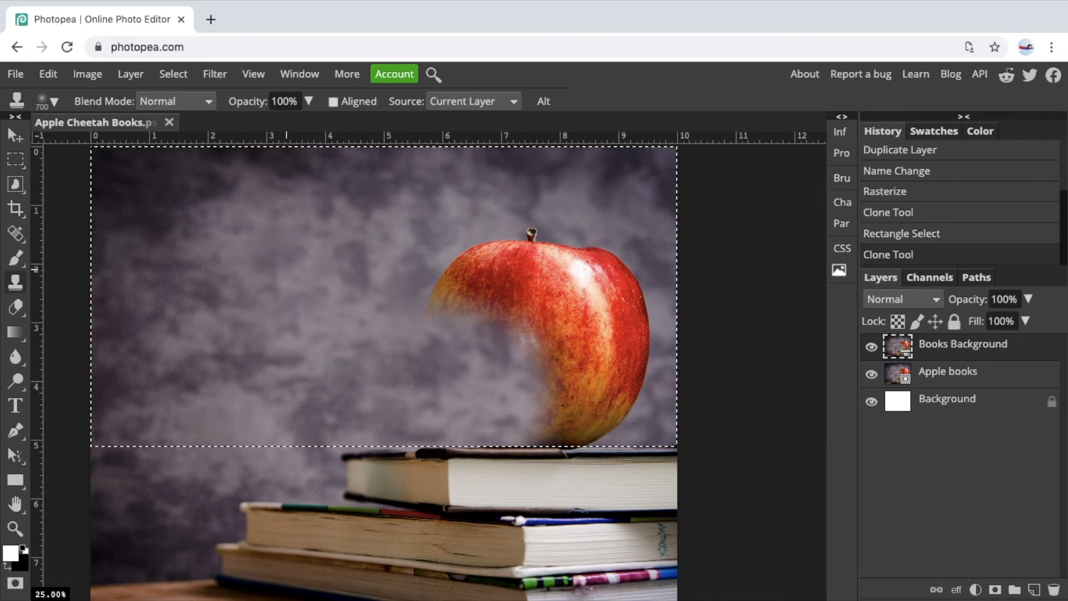
left_click(287, 270, "alt")
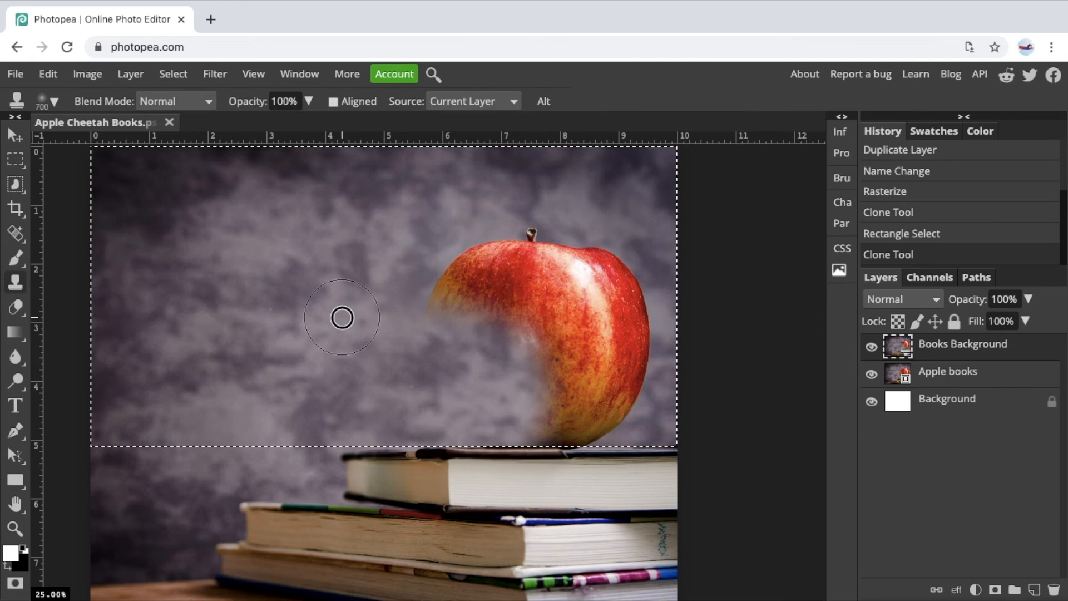
mouse_move(341, 317)
left_mouse_down()
mouse_move(400, 278)
mouse_move(501, 278)
mouse_move(483, 269)
mouse_move(443, 286)
mouse_move(472, 281)
mouse_move(502, 251)
mouse_move(528, 250)
mouse_move(515, 301)
mouse_move(498, 305)
mouse_move(495, 296)
left_mouse_up()
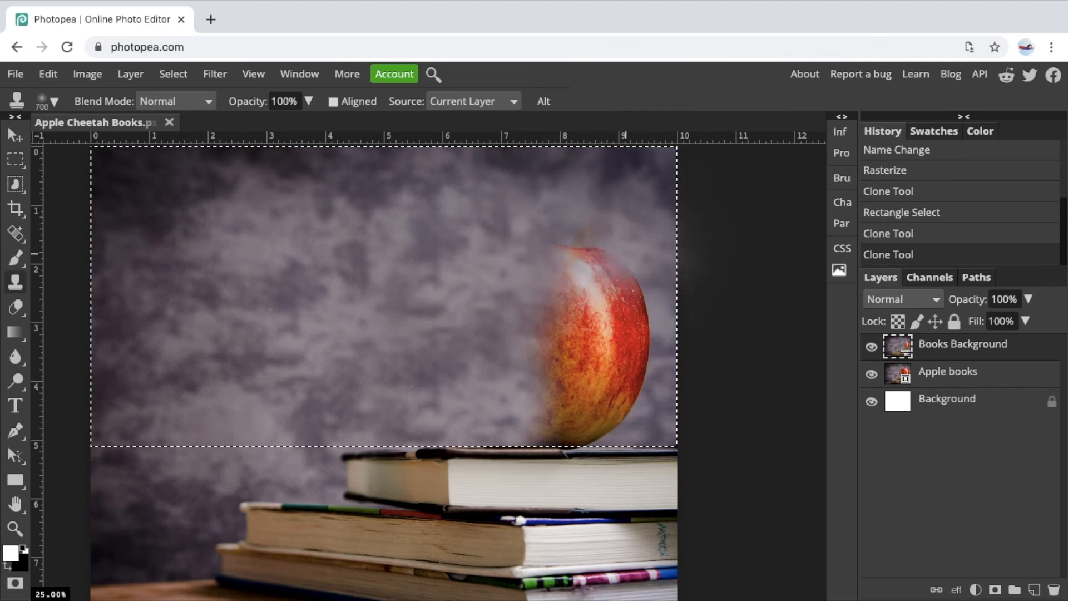
Reduce the Clone Stamp brush to 350 px and clone nearby backdrop over the apple's right edges and the leftover stem.
key("bracketleft")
key("bracketleft")
key("bracketleft")
key("bracketleft")
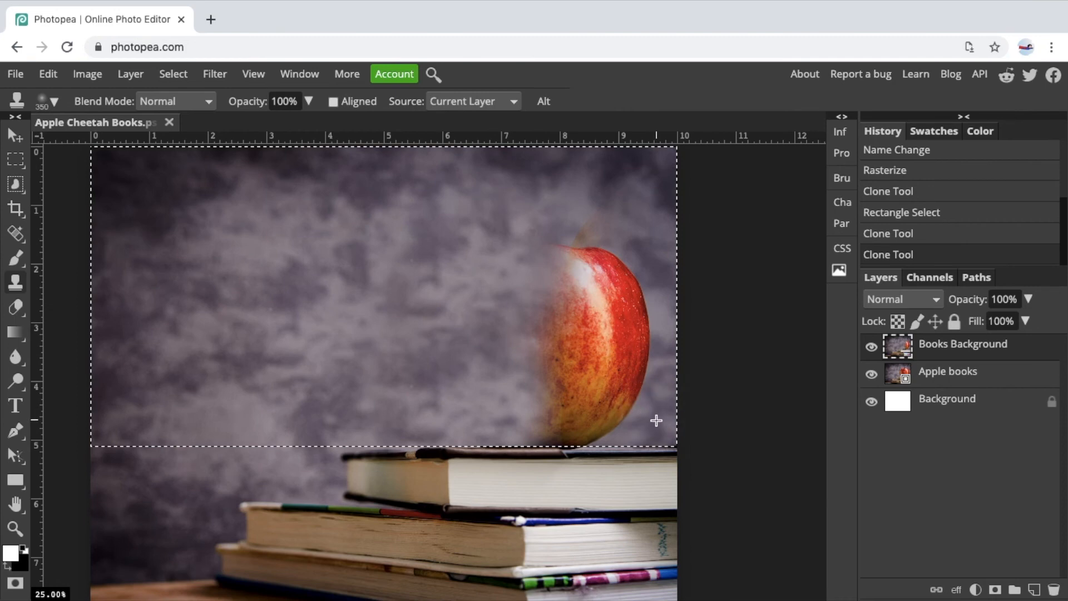
mouse_move(656, 421)
left_mouse_down()
mouse_move(623, 417)
mouse_move(634, 391)
mouse_move(618, 417)
mouse_move(641, 377)
mouse_move(637, 392)
left_mouse_up()
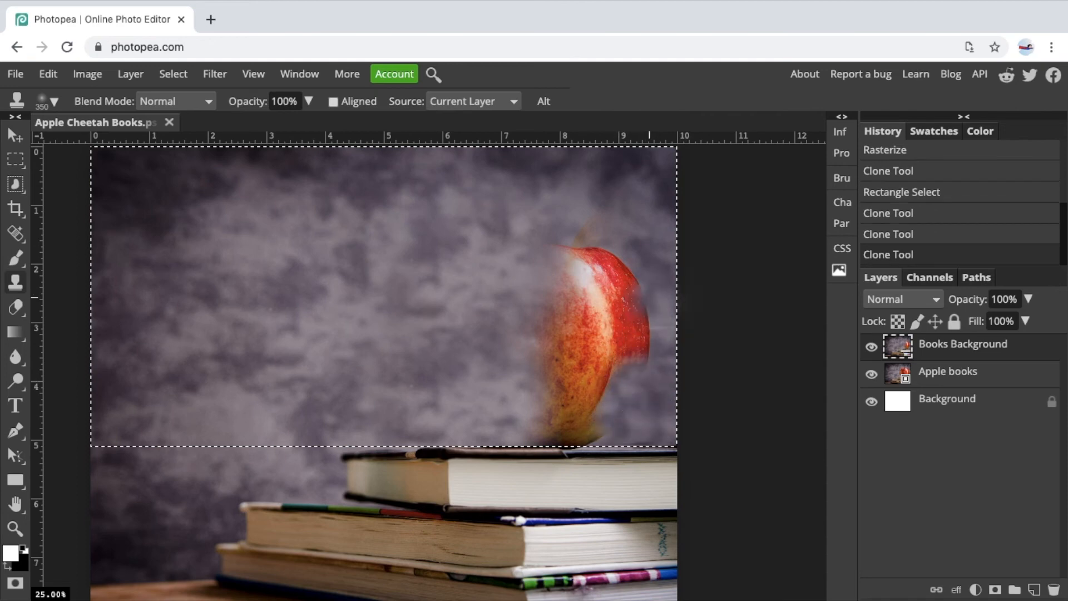
left_click(661, 244, "alt")
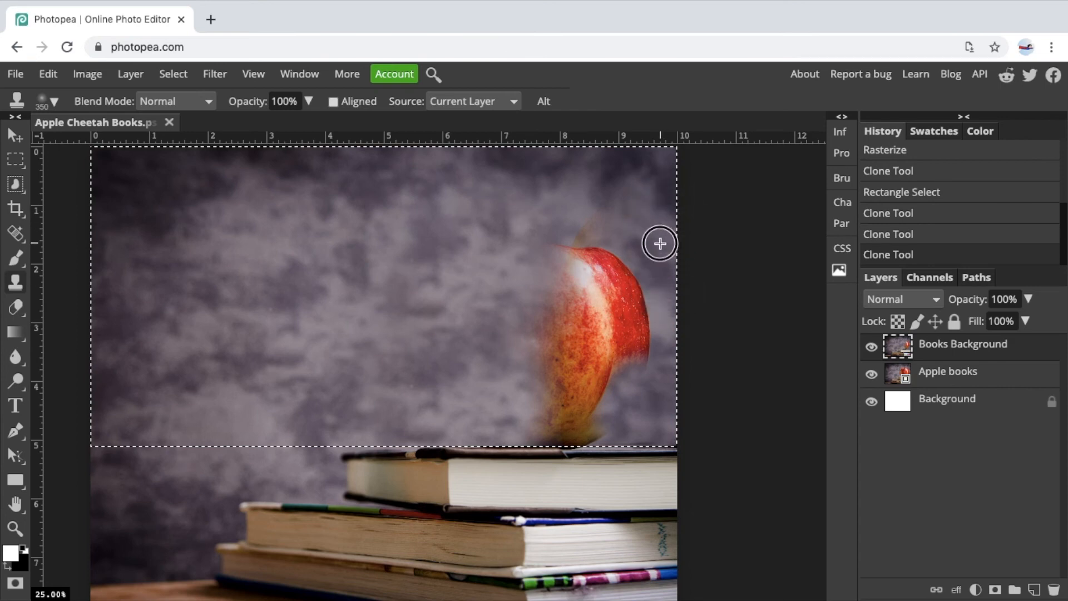
mouse_move(657, 286)
left_mouse_down()
mouse_move(625, 265)
mouse_move(639, 267)
mouse_move(646, 291)
mouse_move(639, 273)
left_mouse_up()
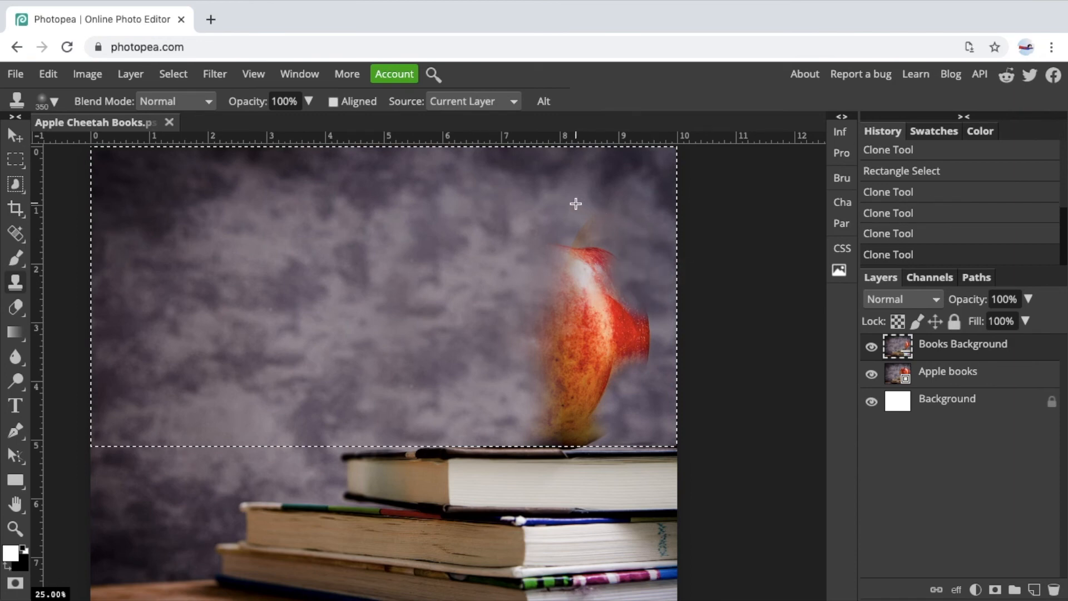
mouse_move(590, 211)
left_mouse_down()
mouse_move(599, 229)
mouse_move(584, 231)
left_mouse_up()
Enlarge the brush, sample the middle of the backdrop, and clone it over the remaining lower part of the apple.
key("bracketright")
key("bracketright")
left_click_drag(405, 298, 418, 340)
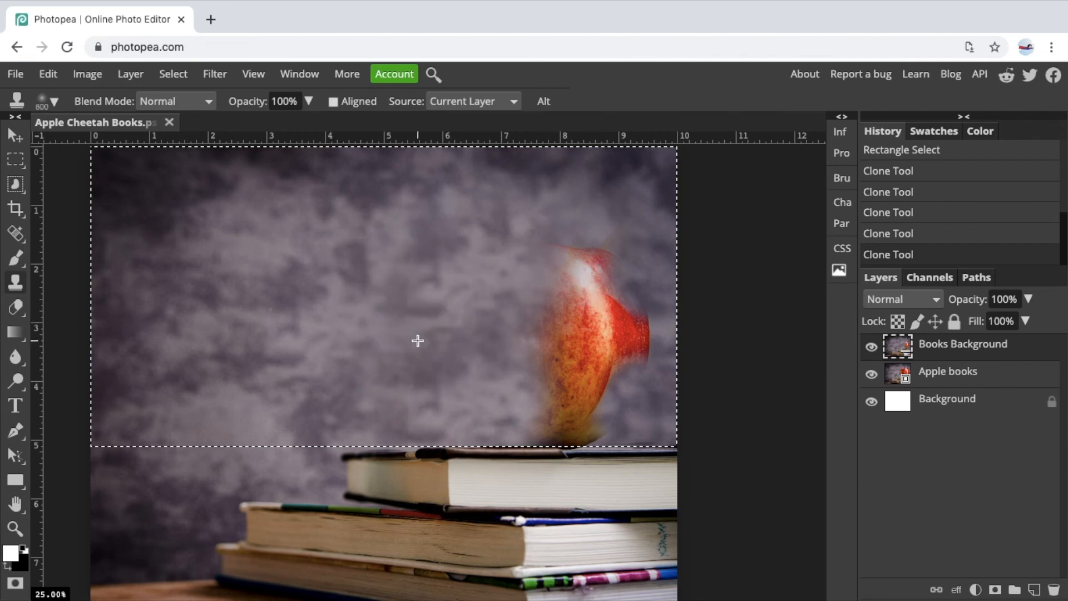
left_click(457, 296, "alt")
mouse_move(539, 350)
left_mouse_down()
mouse_move(573, 386)
mouse_move(572, 402)
mouse_move(558, 390)
left_mouse_up()
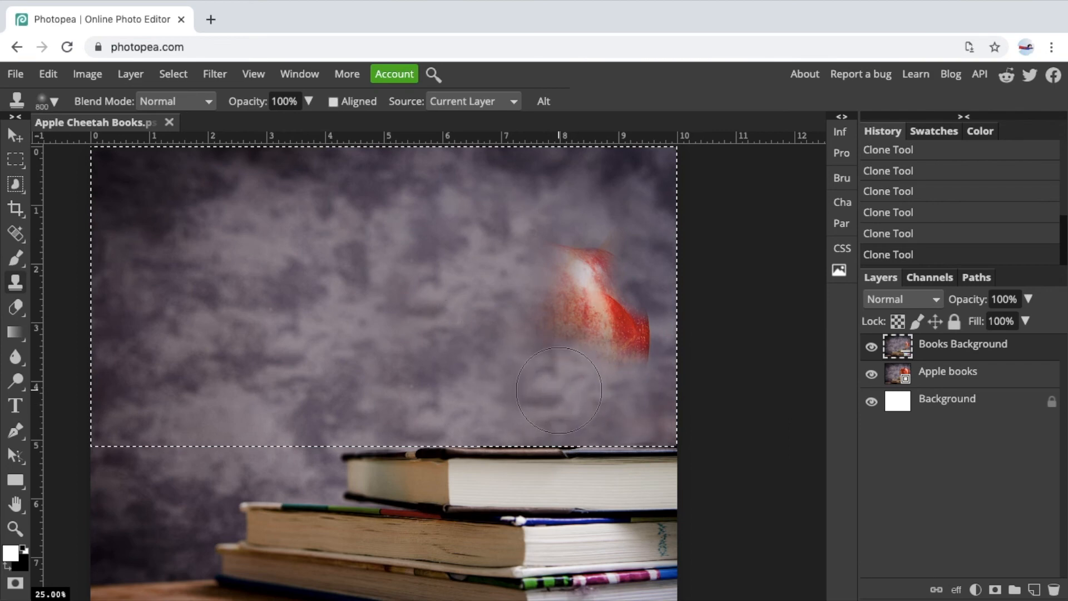
Resample the backdrop and clone over the apple's remaining upper part and red right-hand remnant.
left_click(323, 369, "alt")
mouse_move(528, 317)
left_mouse_down()
mouse_move(595, 289)
mouse_move(570, 298)
mouse_move(580, 325)
left_mouse_up()
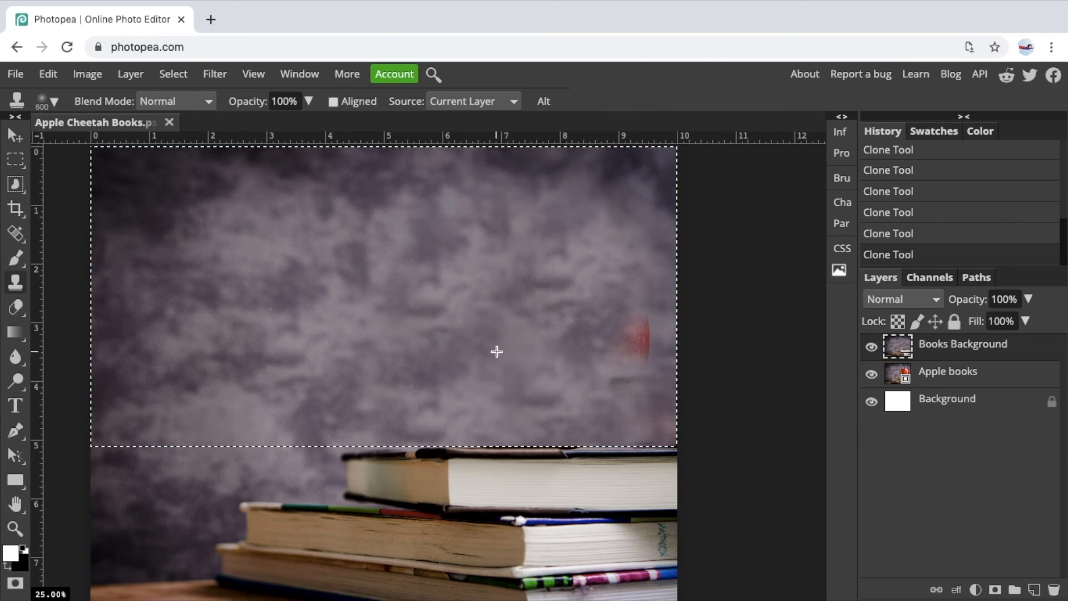
left_click(488, 352, "alt")
mouse_move(629, 334)
left_mouse_down()
mouse_move(609, 252)
mouse_move(605, 274)
left_mouse_up()
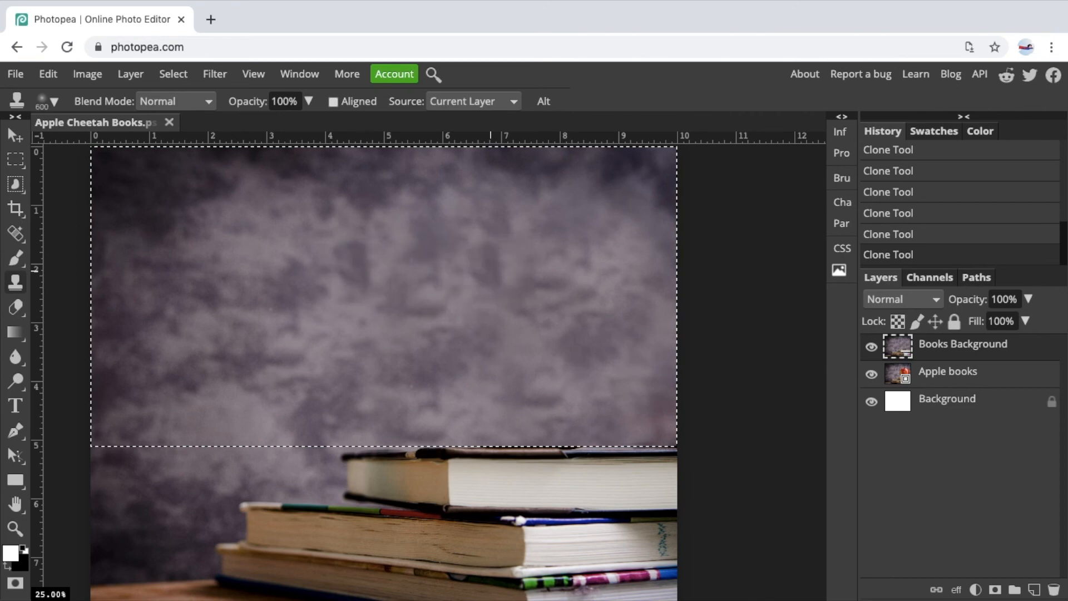
Blend the repeated dark patches where the apple stood by sampling several backdrop areas and dabbing over them with the 600 px brush.
left_click(472, 272)
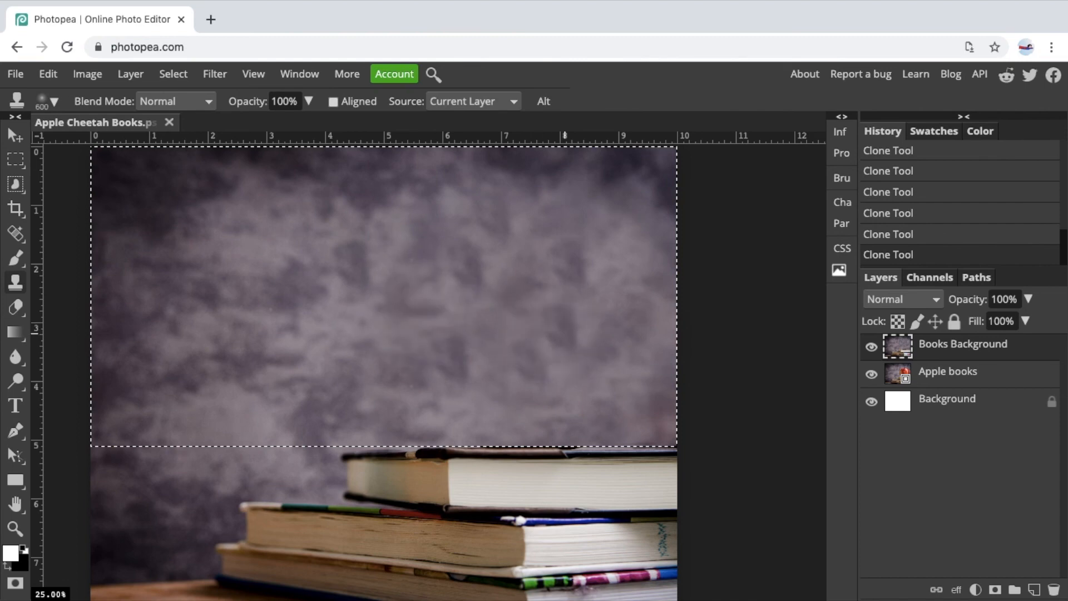
left_click(626, 280, "alt")
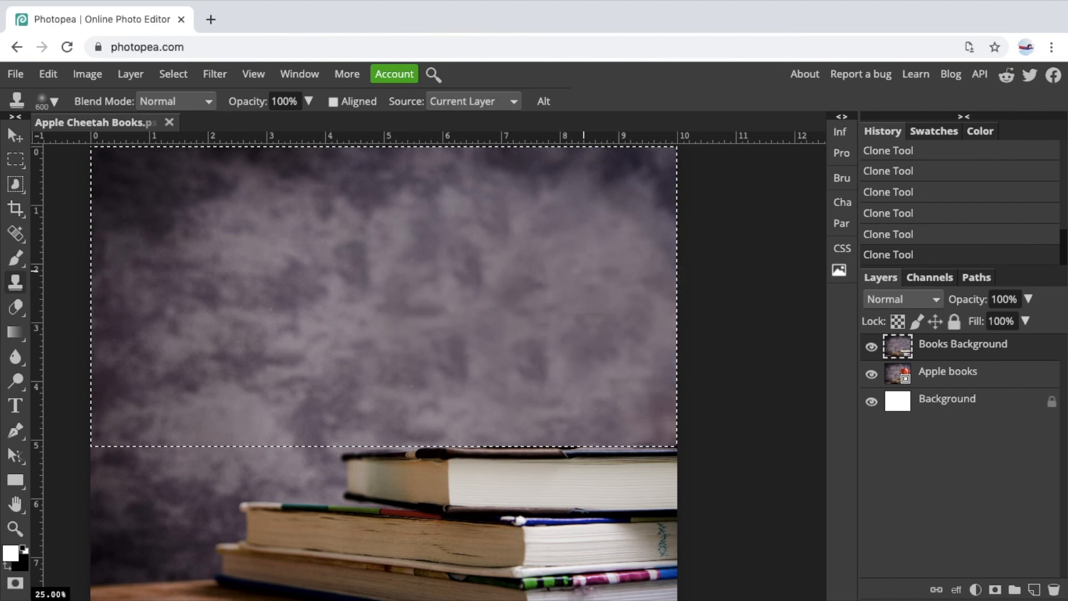
left_click(568, 265)
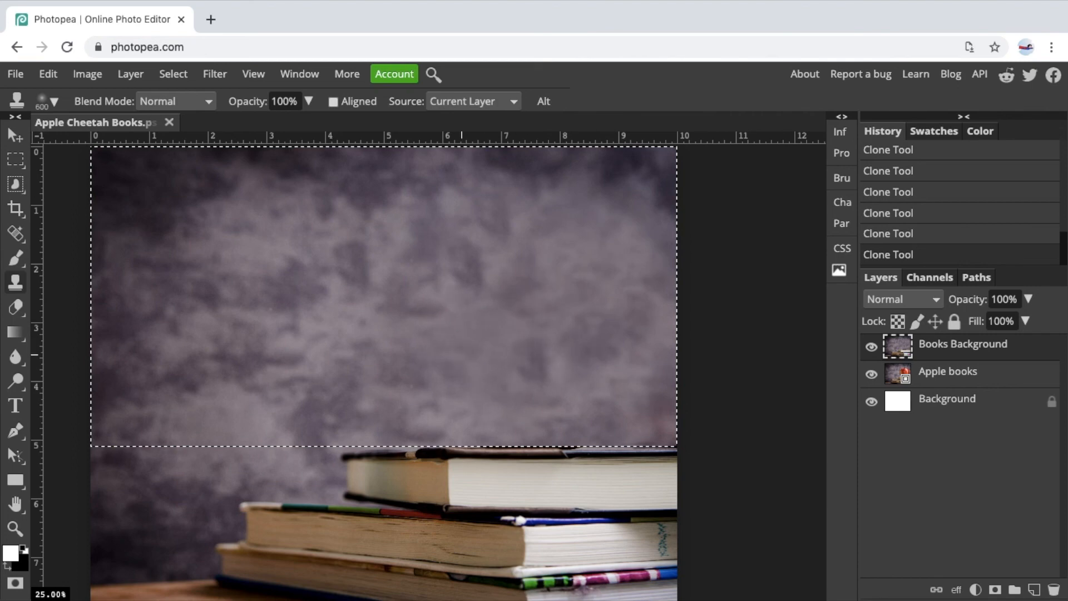
left_click(605, 269, "alt")
left_click(471, 265)
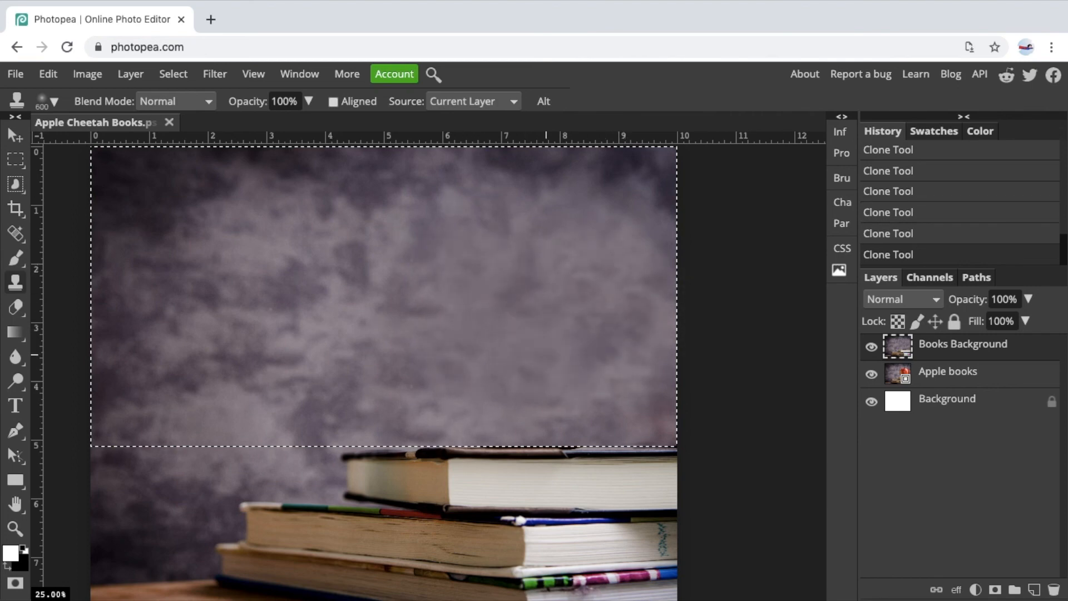
left_click(329, 346, "alt")
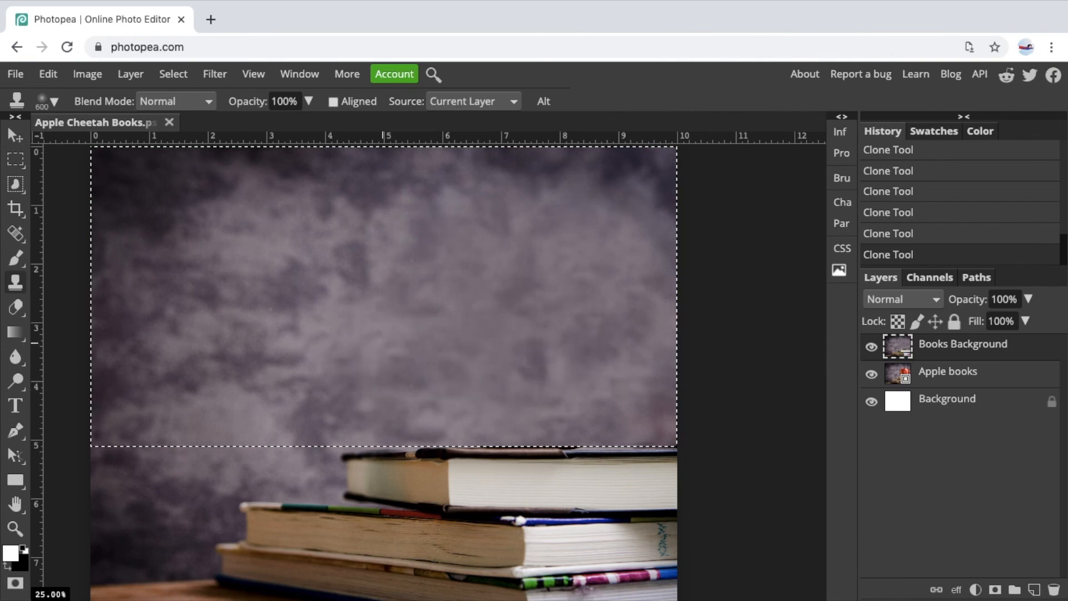
left_click(534, 352)
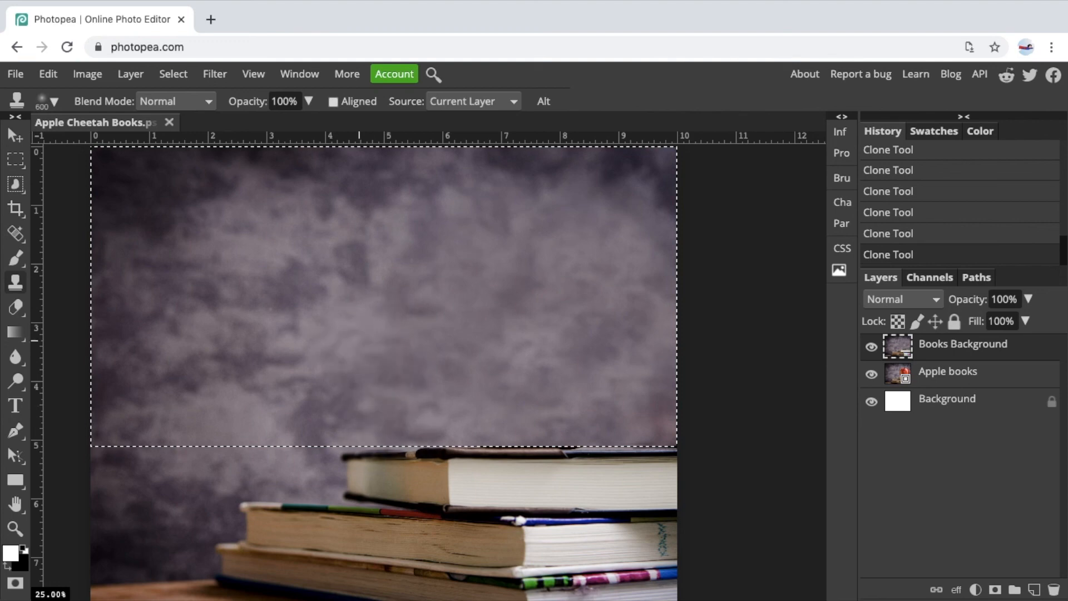
Deselect the rectangular backdrop area and save the document.
left_click(182, 75)
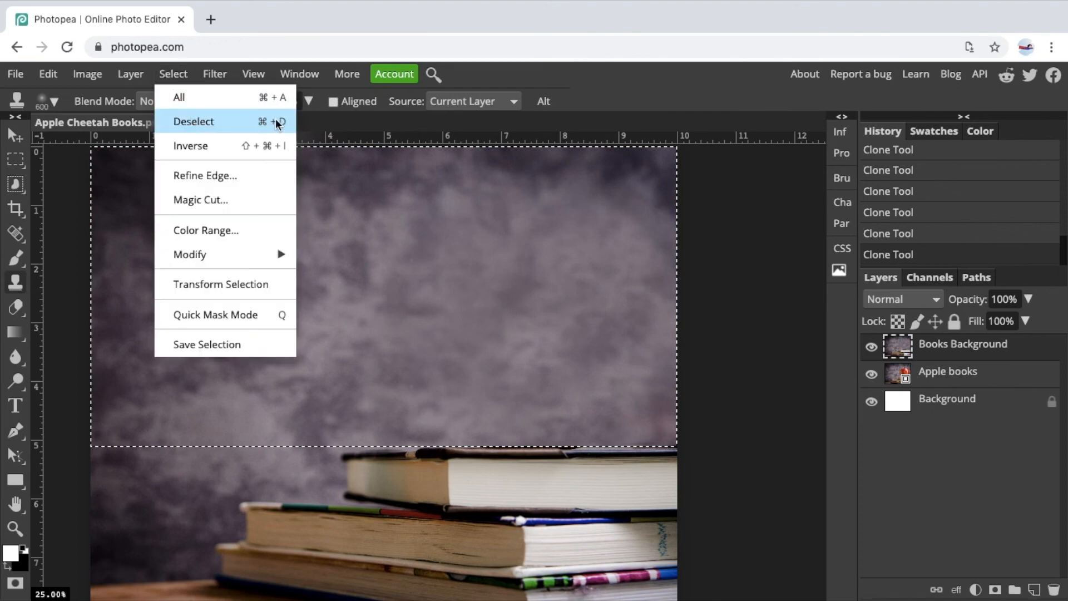
left_click(181, 71)
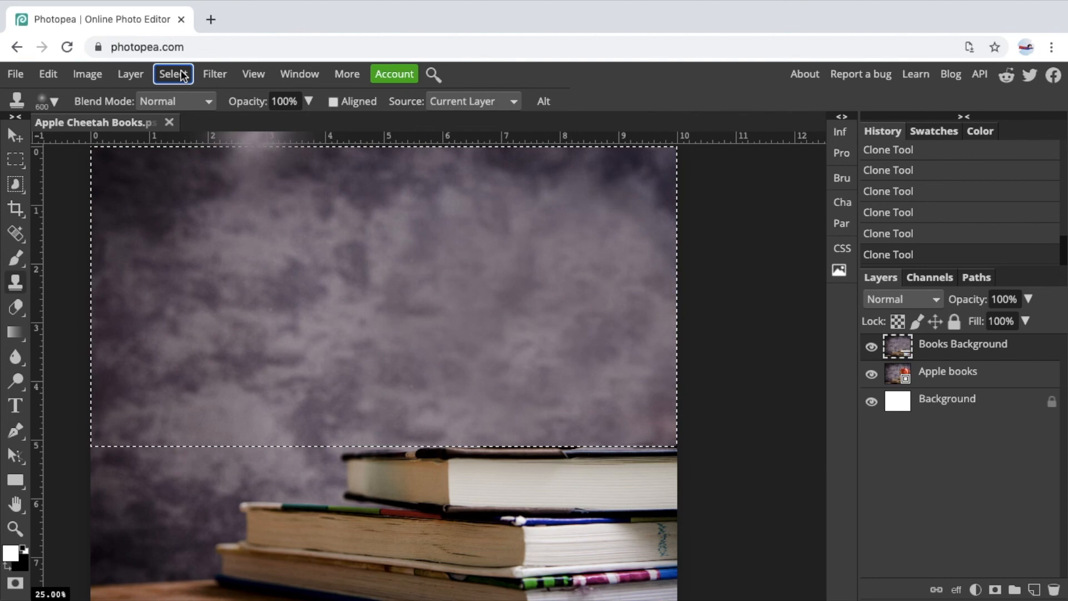
key("ctrl+d")
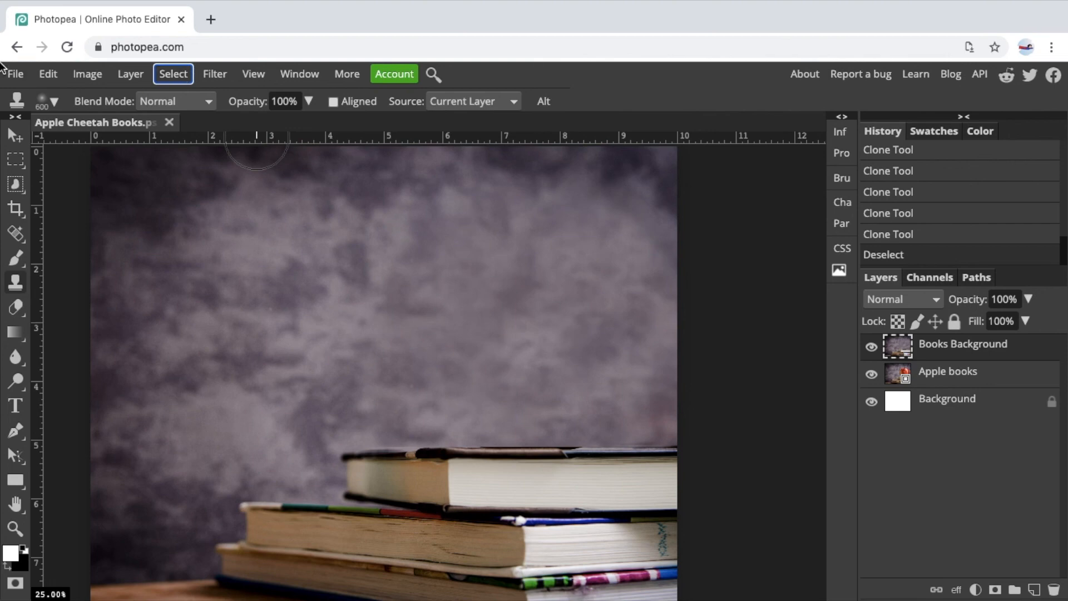
left_click(17, 77)
left_click(41, 230)
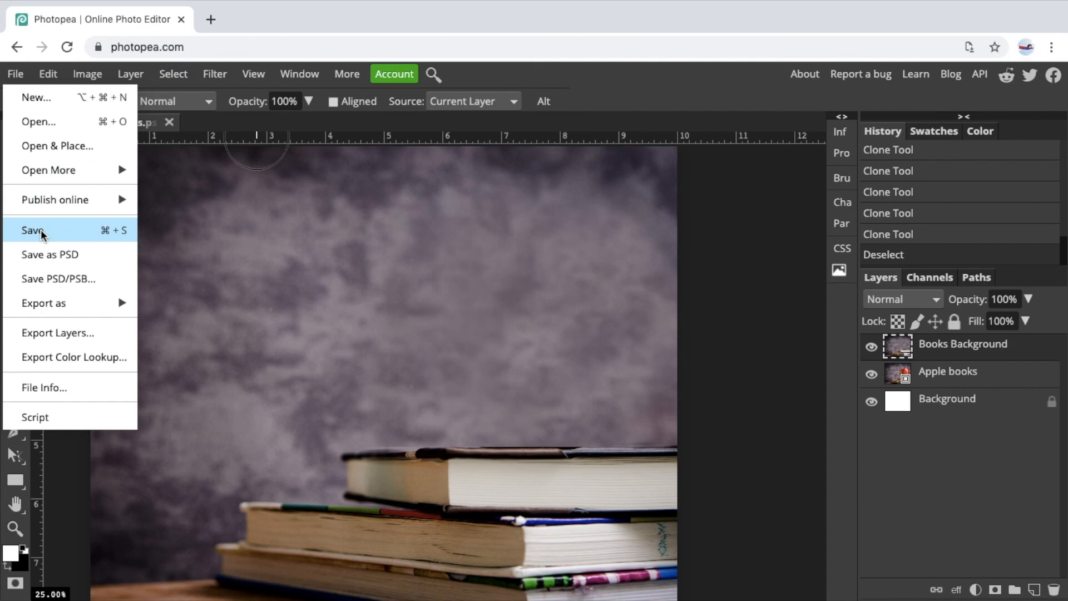
Compare the retouched backdrop with the original by hiding and reshowing the Books Background layer, selecting the Apple books layer in between.
left_click(261, 303)
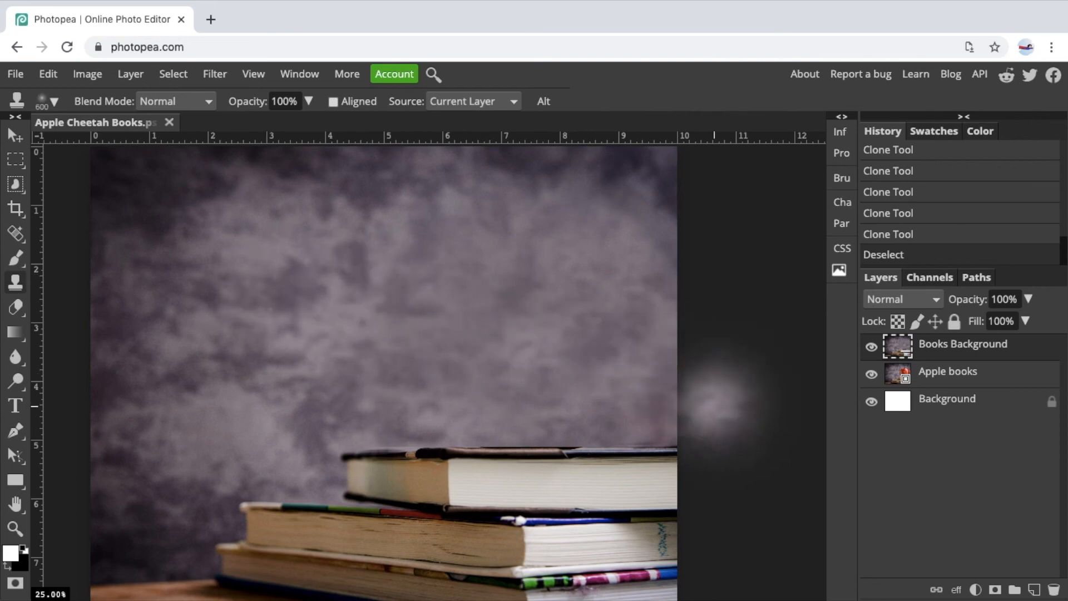
scroll(716, 400, "down", 2)
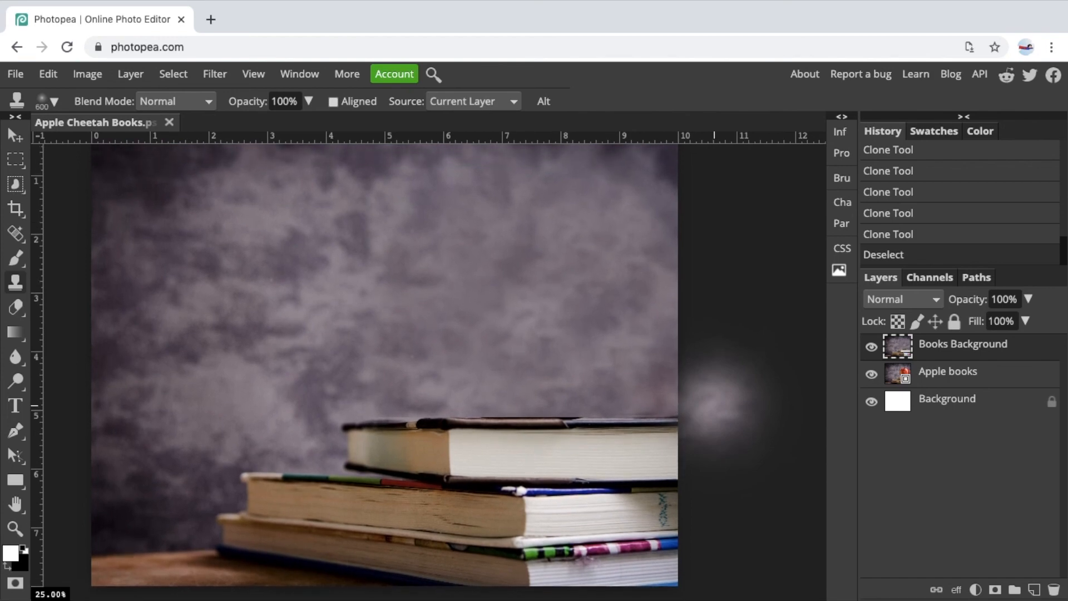
left_click(872, 349)
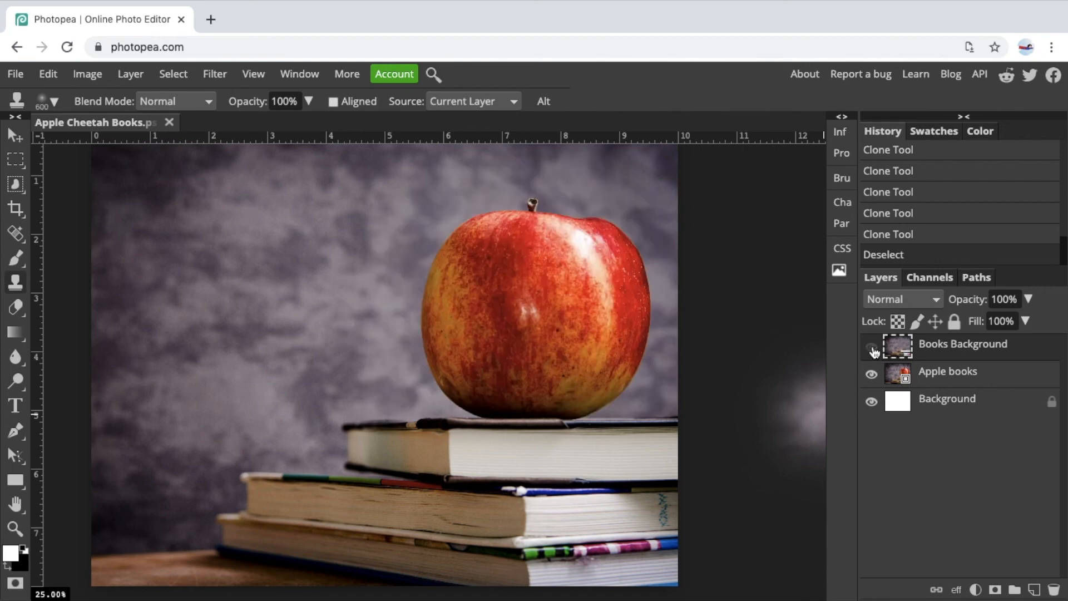
left_click(947, 377)
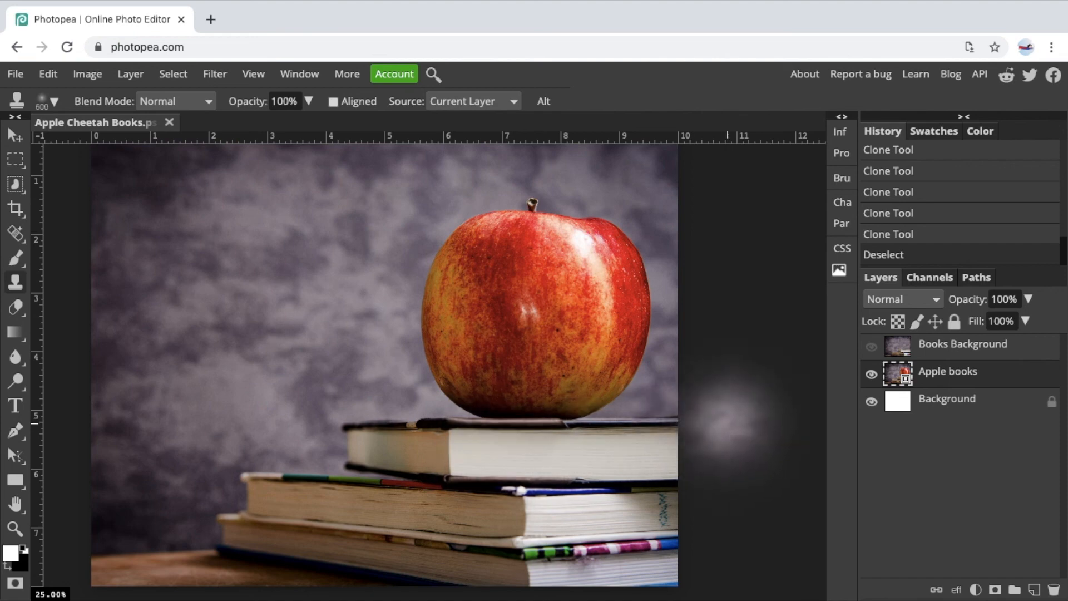
left_click(871, 347)
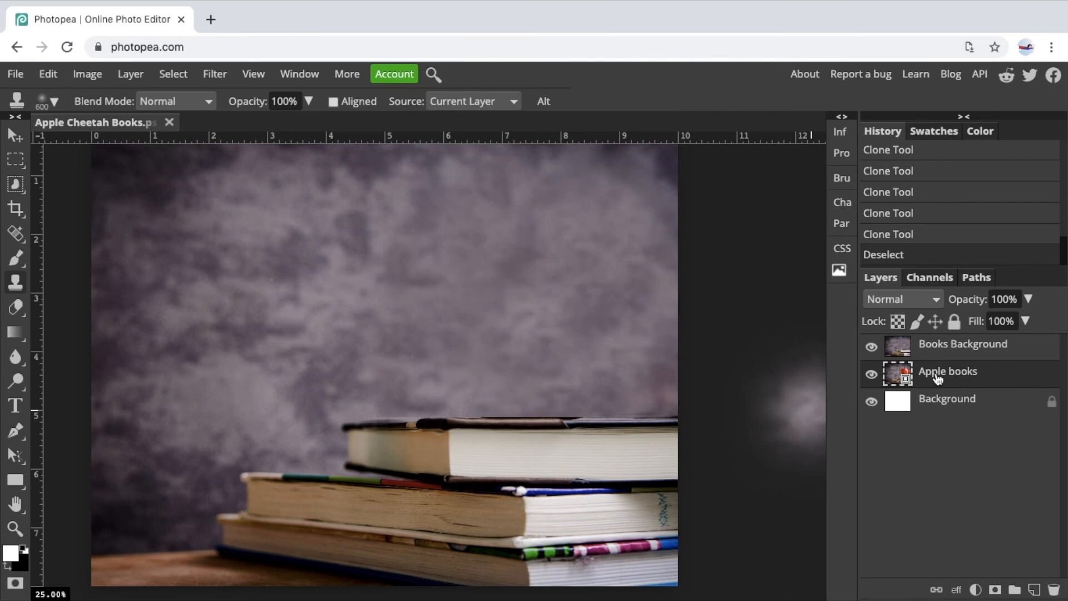
Try to use the Clone Tool on the Apple books smart object, and decline rasterizing it.
left_click(545, 376)
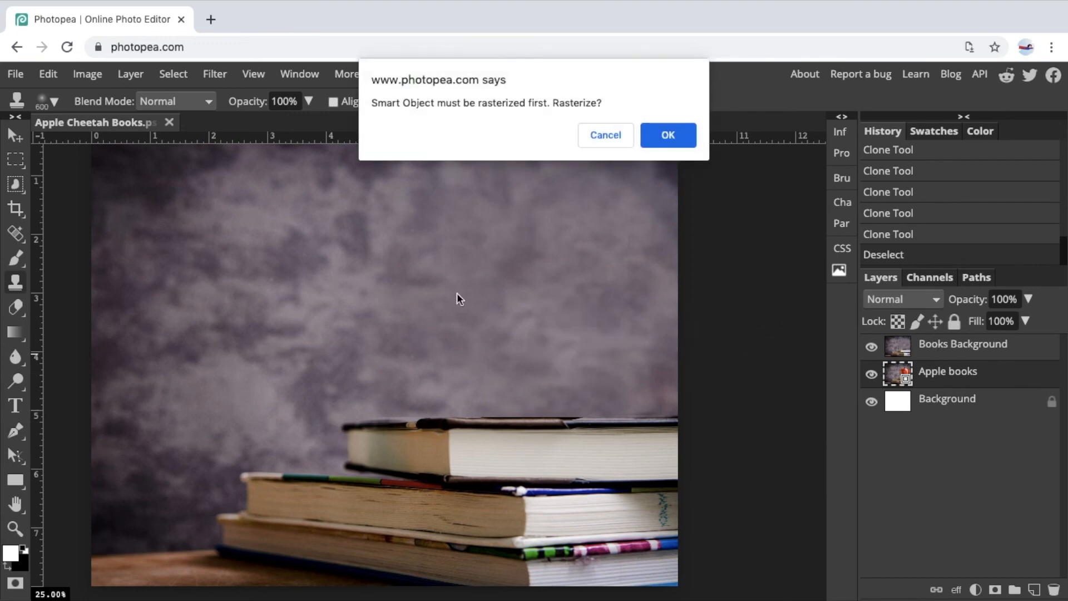
left_click(608, 136)
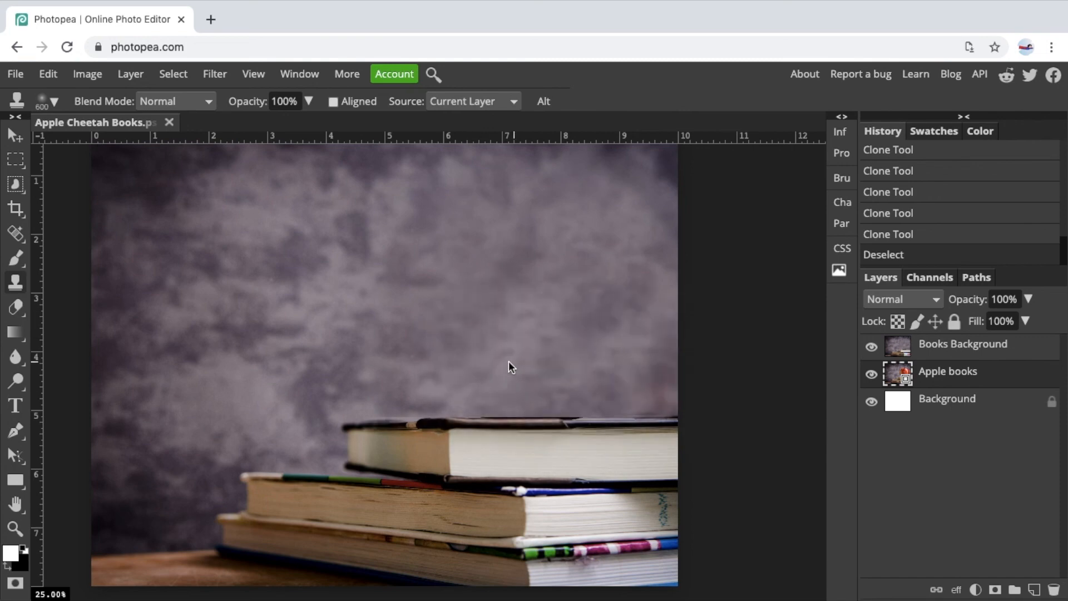
Save the Apple Cheetah Books document and close it.
left_click(21, 80)
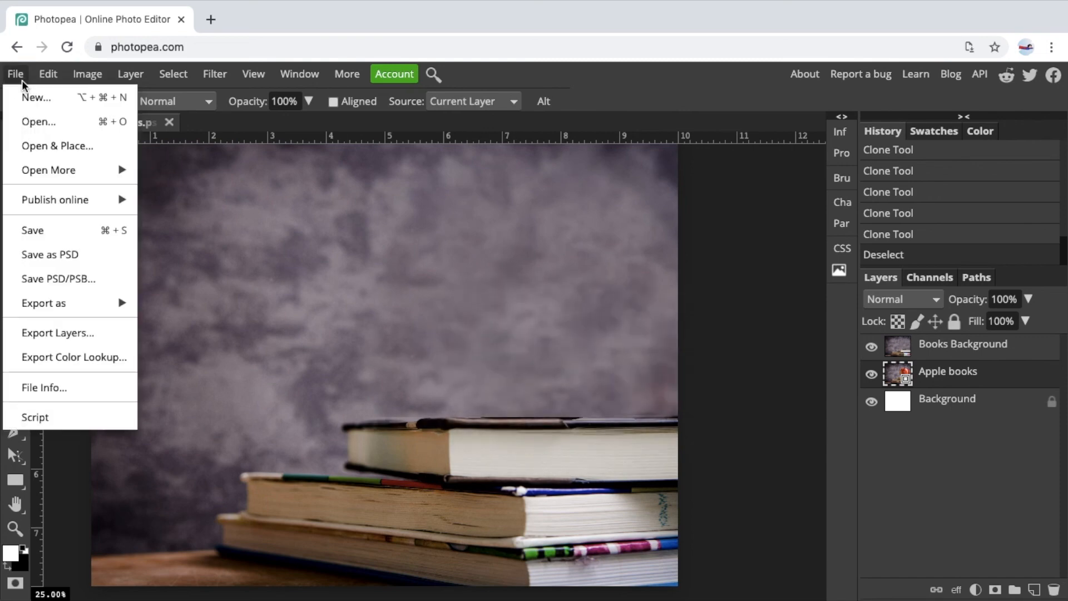
left_click(39, 231)
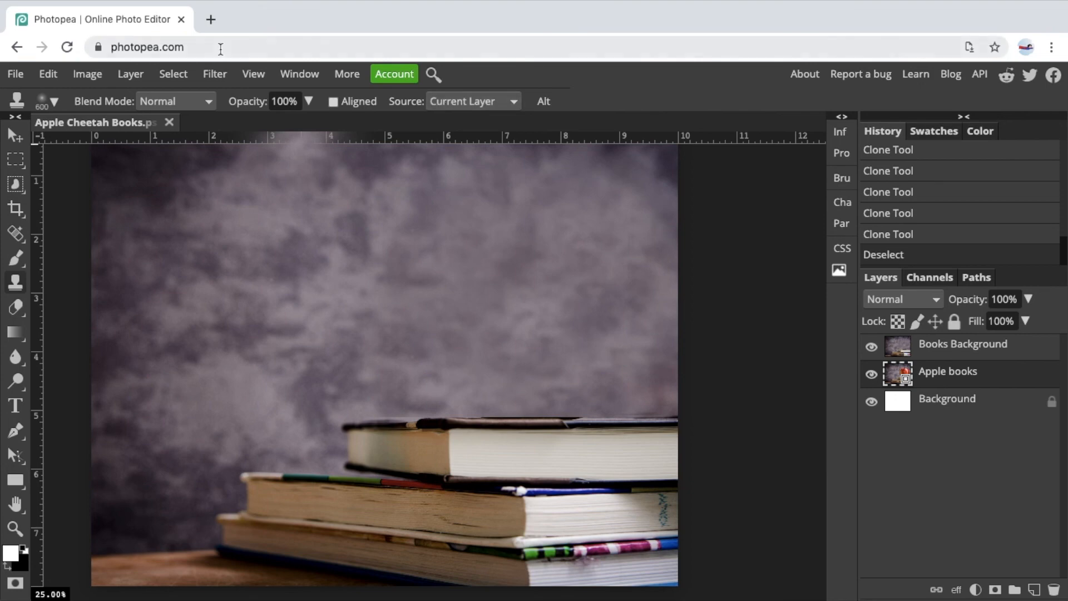
left_click(169, 122)
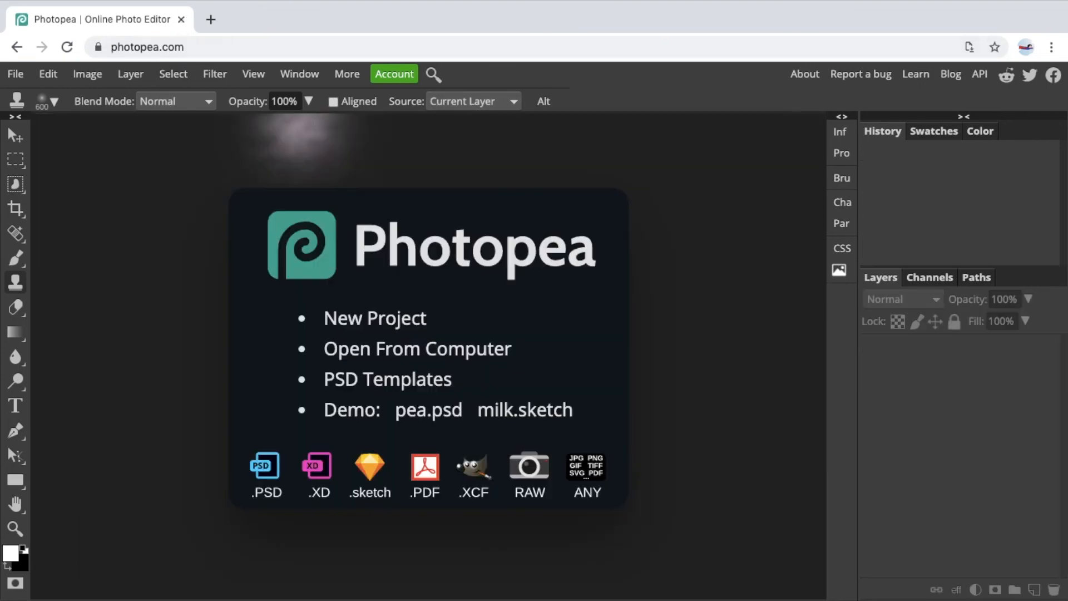